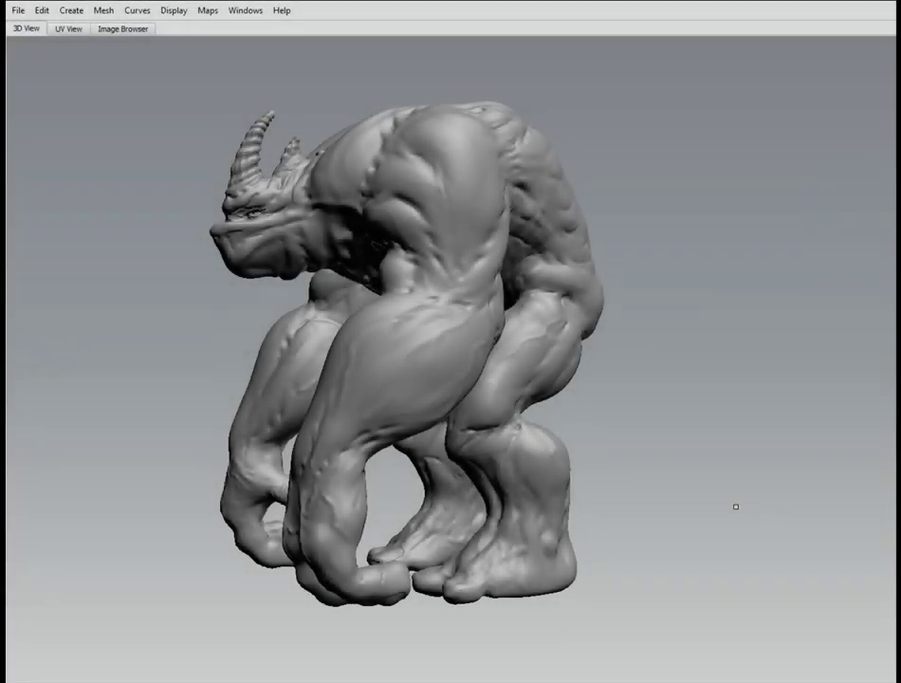
Step: Examine the horned creature sculpt from several angles and compare its lowest subdivision level with the detailed one
mouse_move(121, 404)
left_mouse_down("alt")
mouse_move(786, 403)
mouse_move(688, 517)
mouse_move(294, 385)
left_mouse_up("alt")
right_click_drag(294, 385, 415, 420, "alt")
left_click_drag(414, 420, 381, 424, "alt")
middle_click_drag(664, 353, 662, 380, "alt")
left_click_drag(661, 379, 600, 381, "alt")
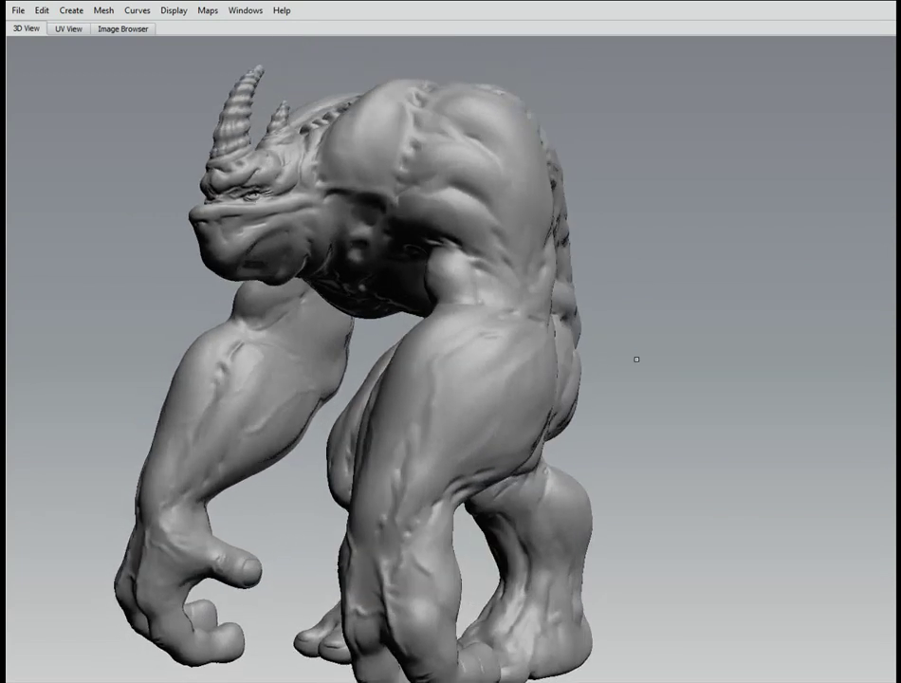
key("Page_Down")
key("Page_Down")
key("Page_Down")
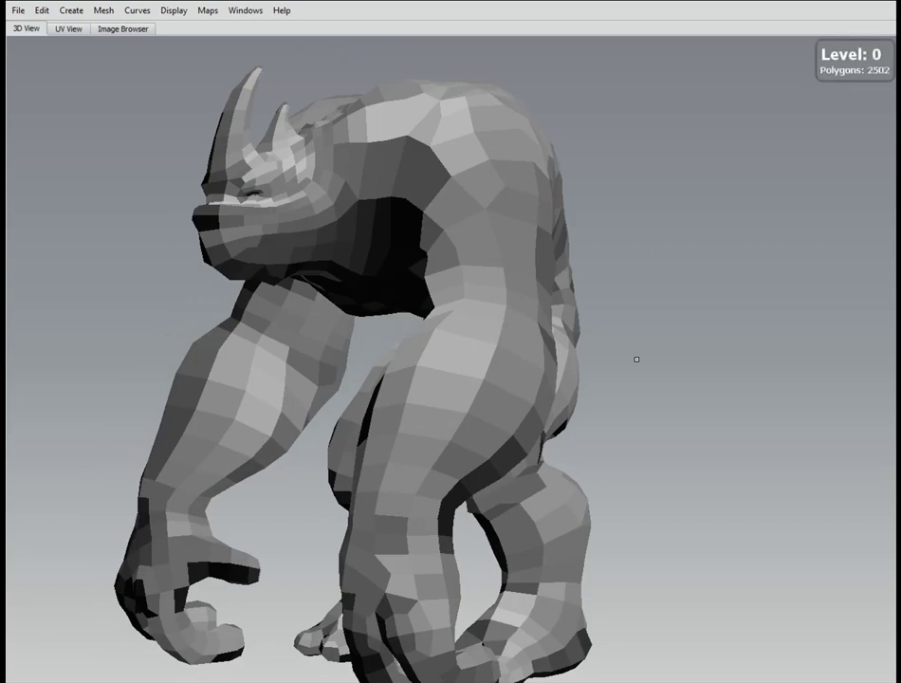
key("e")
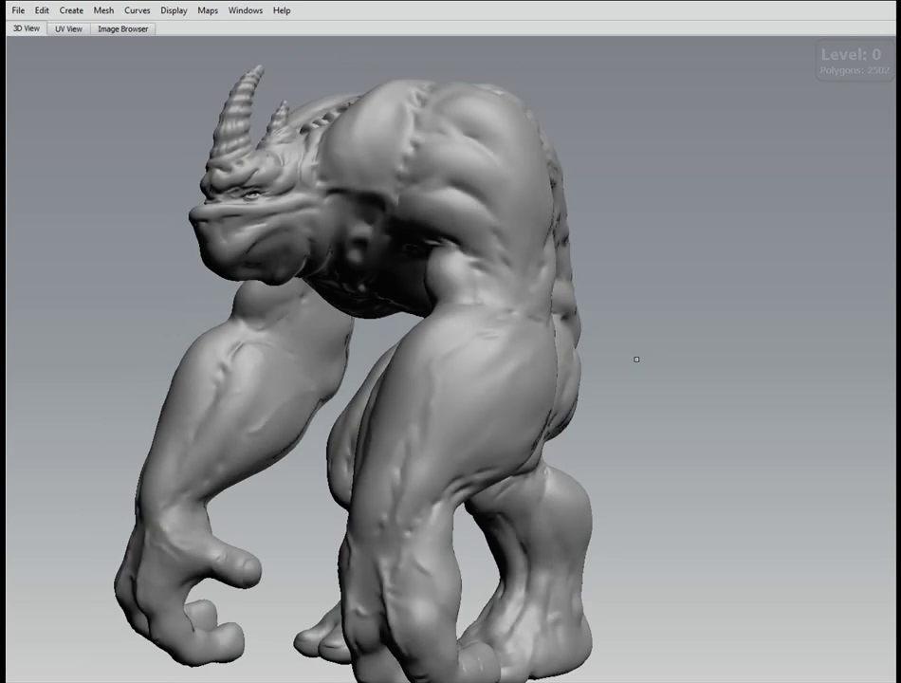
key("Page_Up")
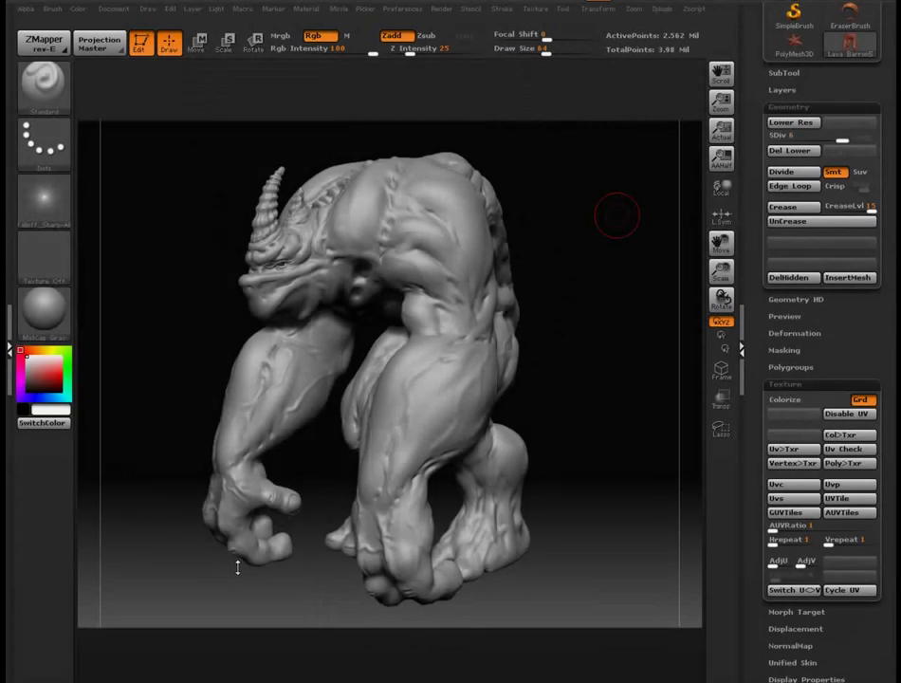
Step: Switch to ZBrush, inspect the creature from the side and back, and set its subdivision level to 1
mouse_move(586, 372)
left_mouse_down()
mouse_move(611, 364)
mouse_move(602, 368)
mouse_move(657, 375)
mouse_move(595, 374)
mouse_move(660, 375)
mouse_move(591, 388)
left_mouse_up()
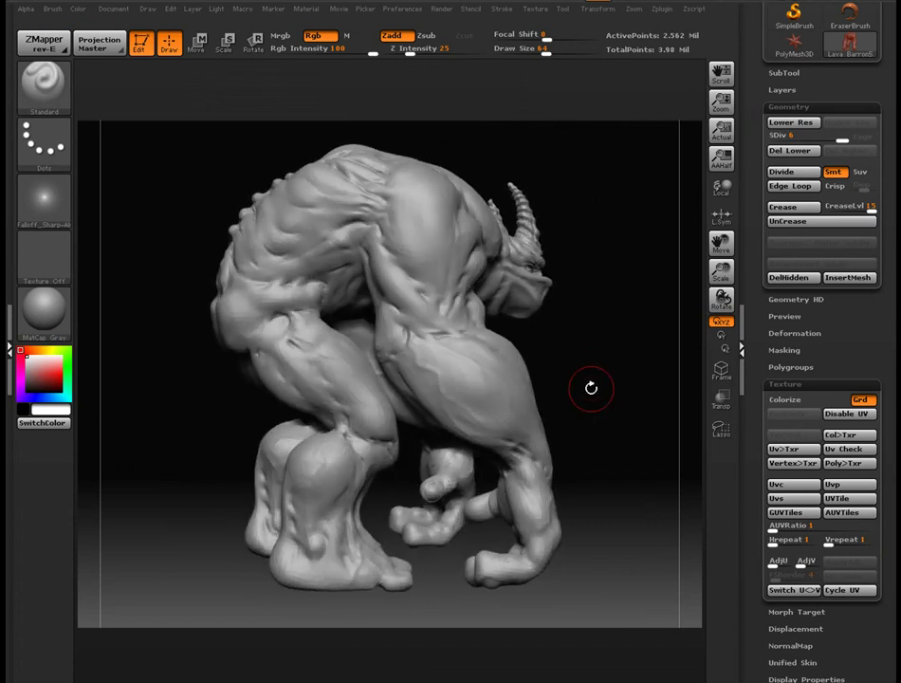
left_click_drag(167, 437, 273, 443)
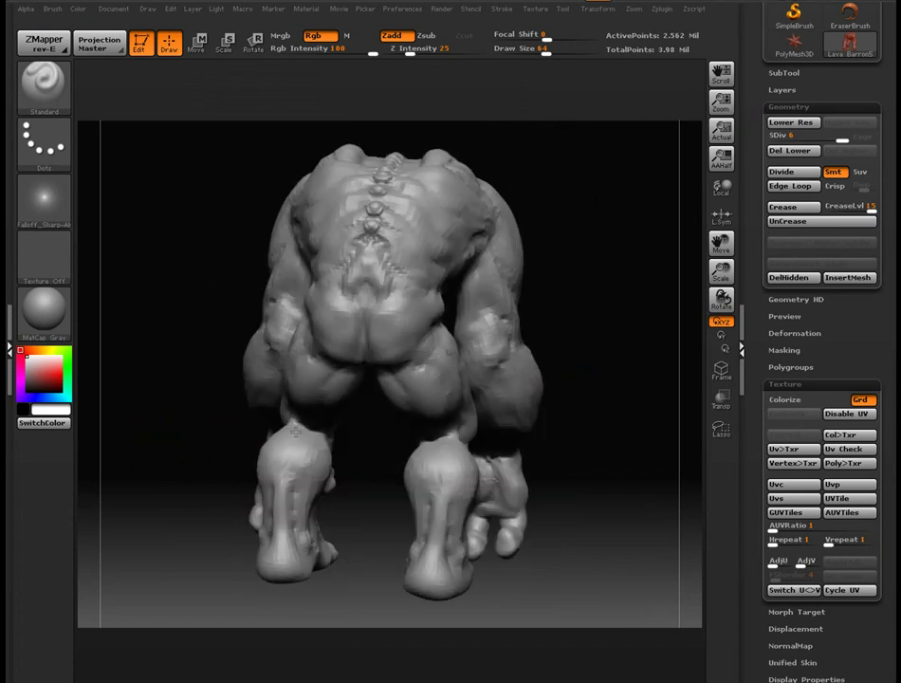
mouse_move(605, 348)
left_mouse_down()
mouse_move(604, 400)
mouse_move(594, 408)
mouse_move(664, 439)
mouse_move(612, 447)
mouse_move(611, 458)
mouse_move(637, 461)
mouse_move(637, 442)
left_mouse_up()
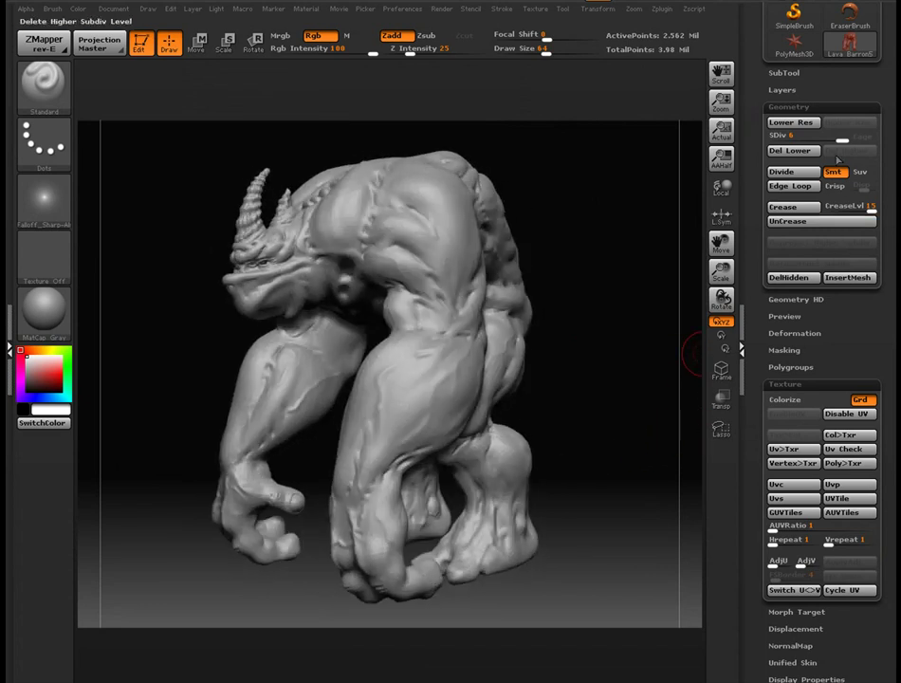
left_click_drag(756, 150, 750, 151)
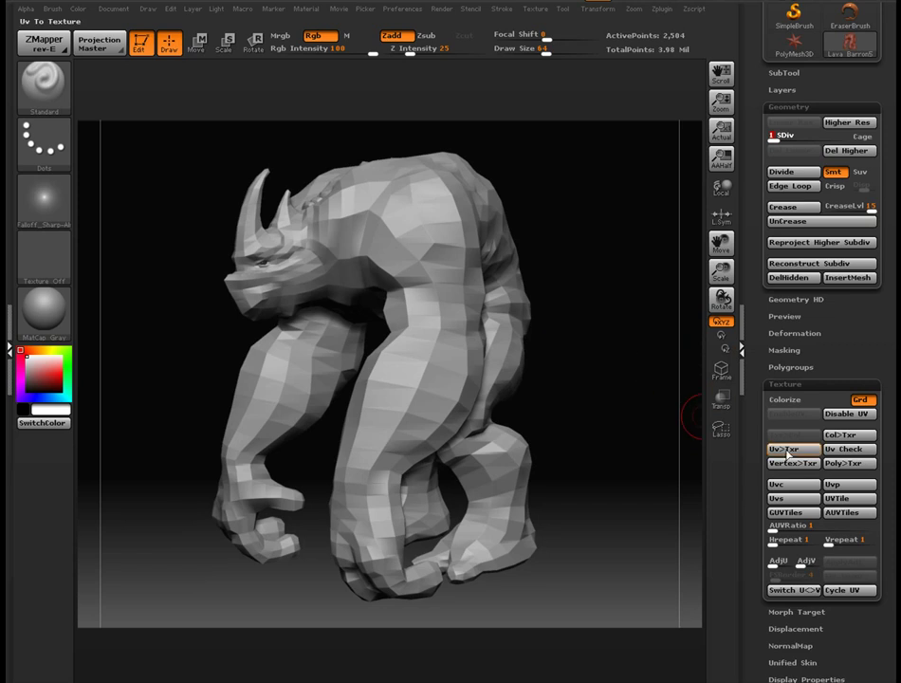
Step: Preview the creature's UV layout as a texture and turn the texture off again
left_click(785, 451)
left_click(57, 256)
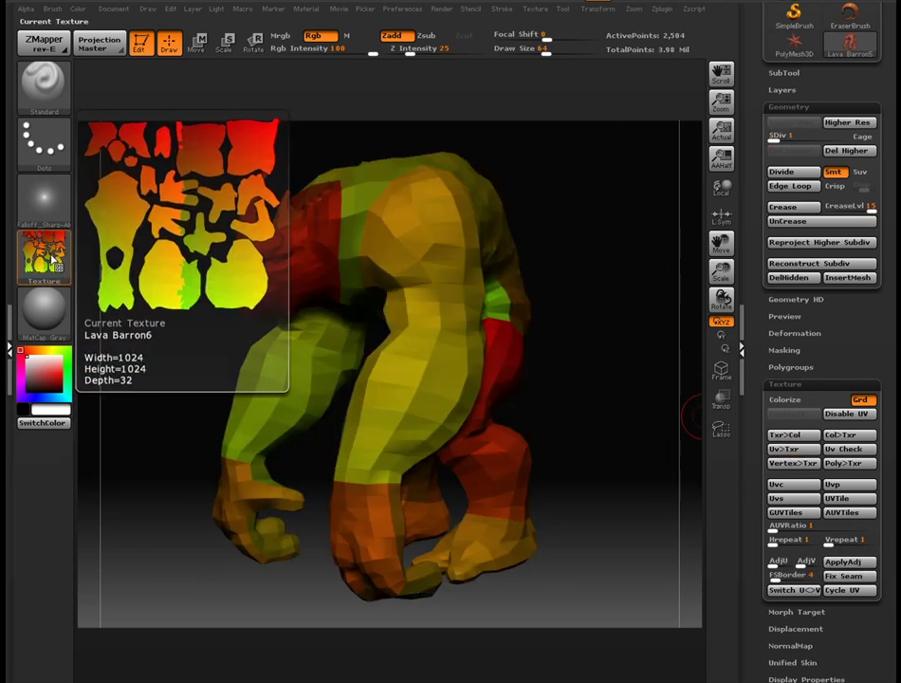
left_click(63, 256)
left_click(178, 268)
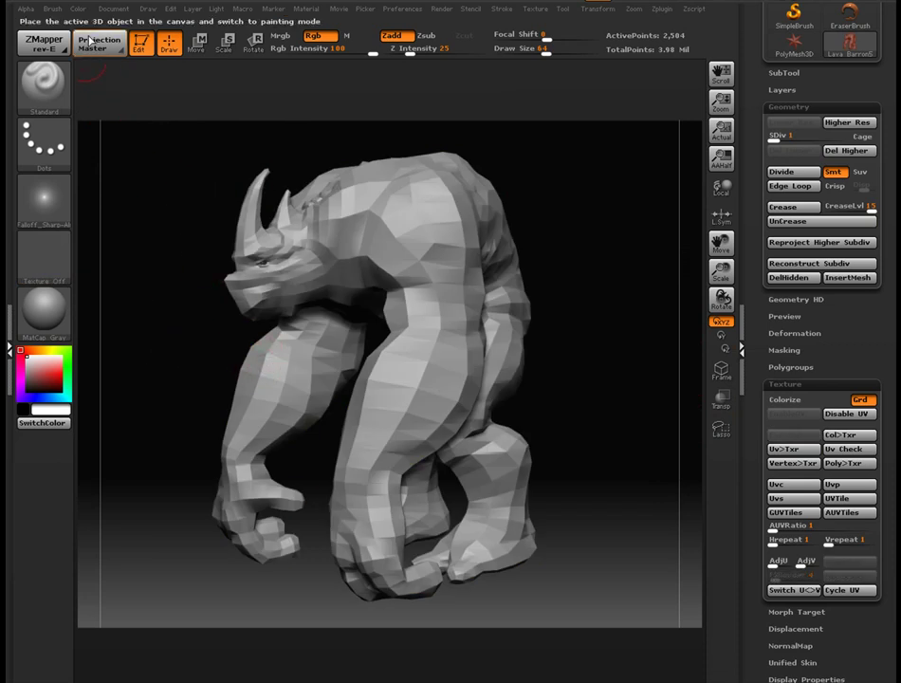
Step: Create all displacement maps with Multi Displacement 3, saving them as LavaBarron in TIF format in the ZBconvertLava folder
left_click(662, 10)
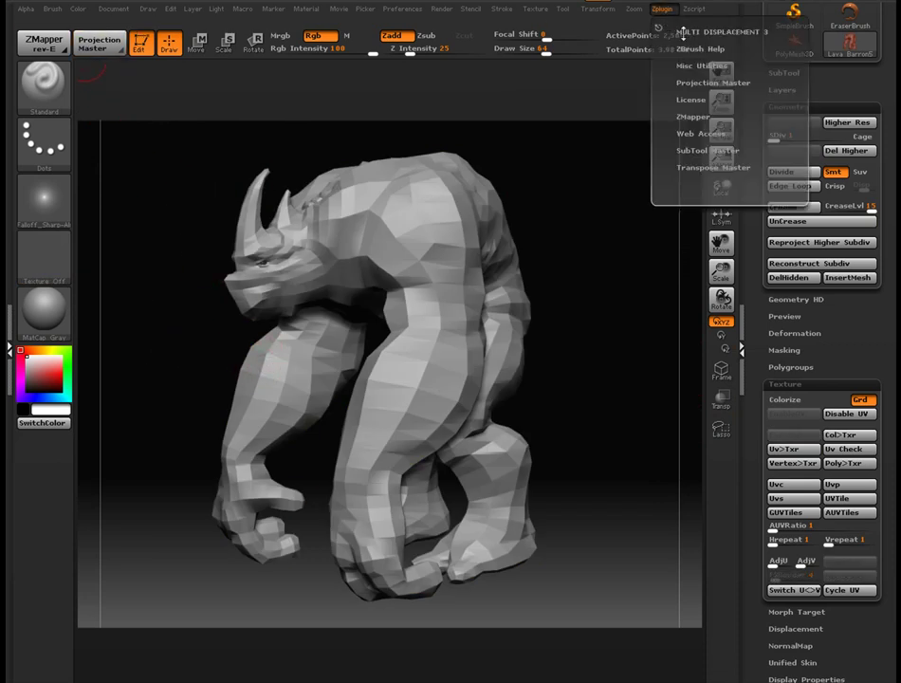
left_click(706, 31)
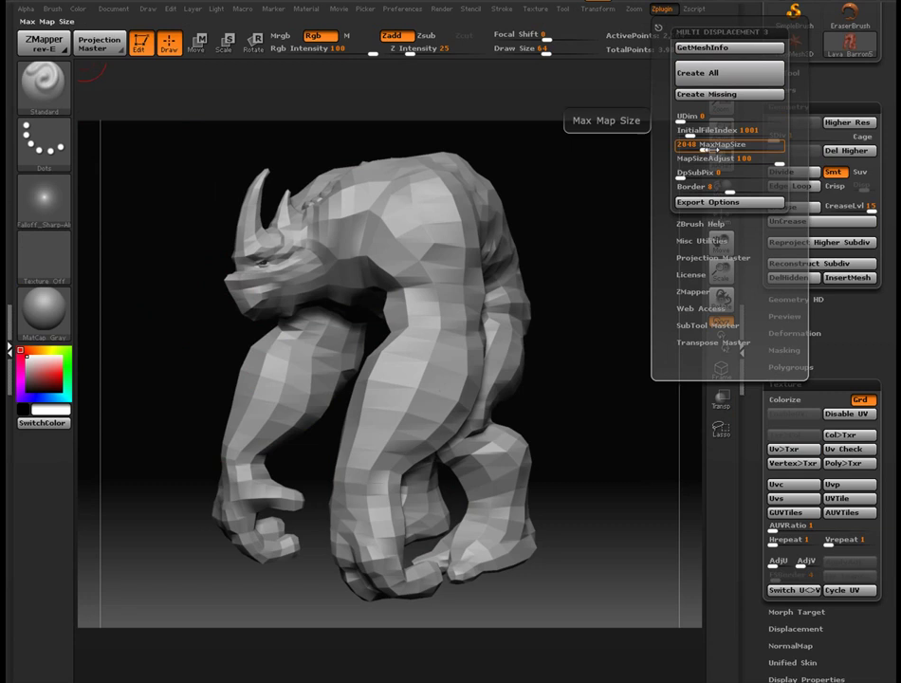
left_click(711, 79)
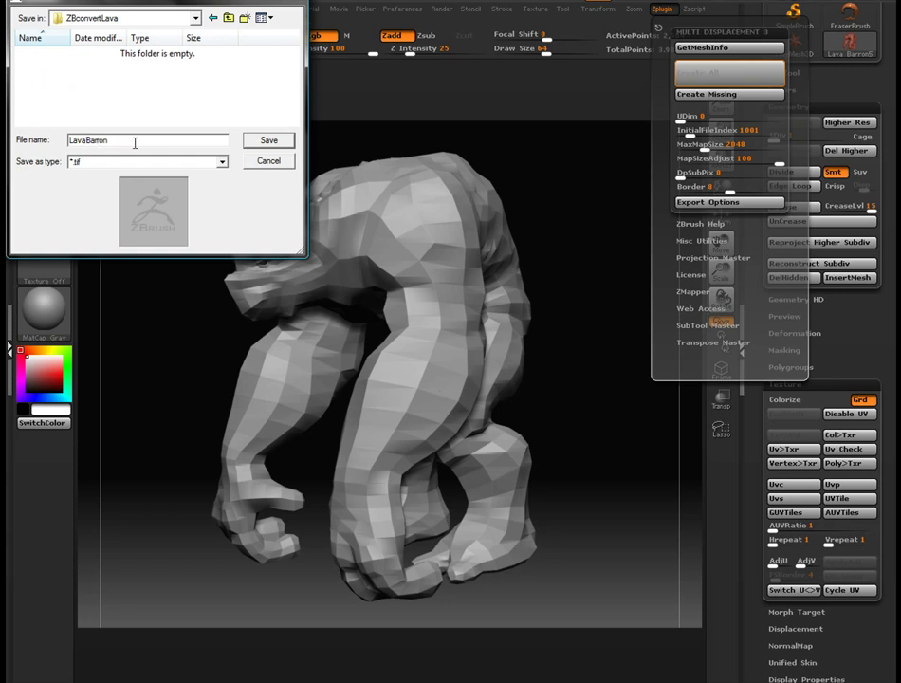
key("Return")
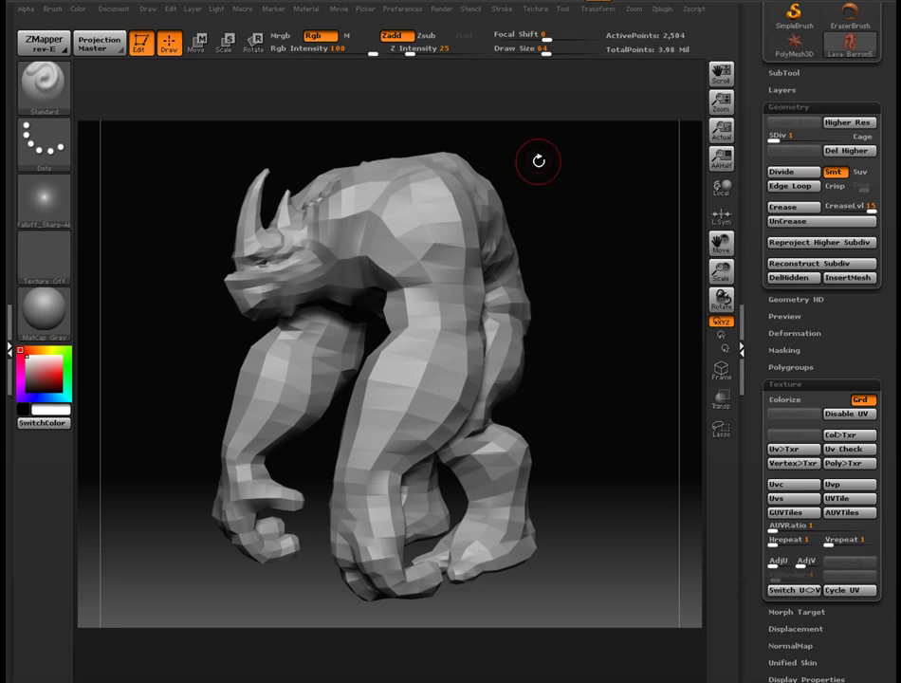
Step: Turn the creature to a front view, leave Edit mode and clear the canvas
left_click_drag(584, 161, 589, 164, "shift")
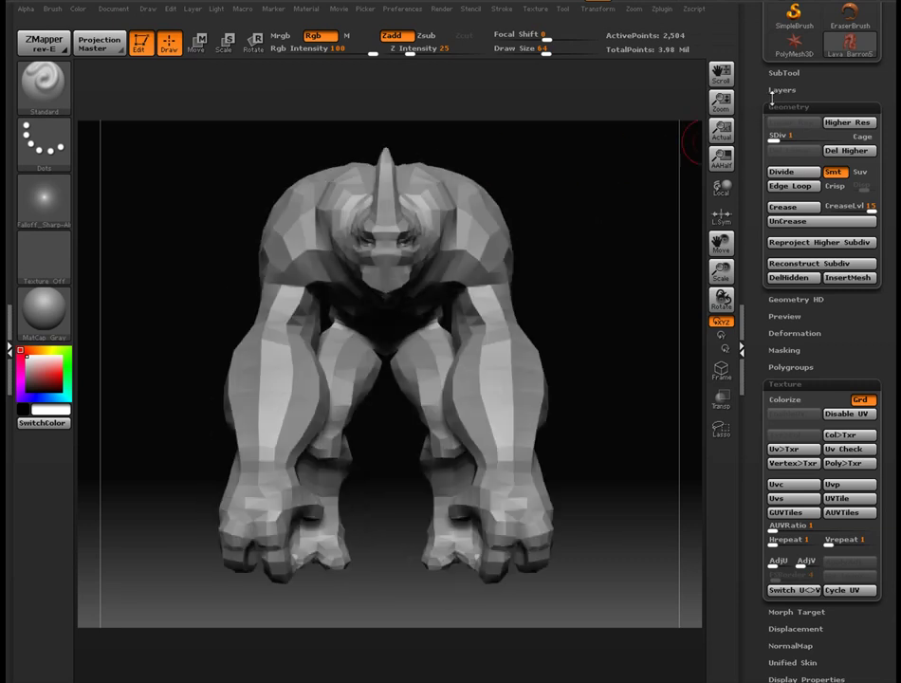
left_click_drag(766, 89, 762, 200)
left_click(144, 47)
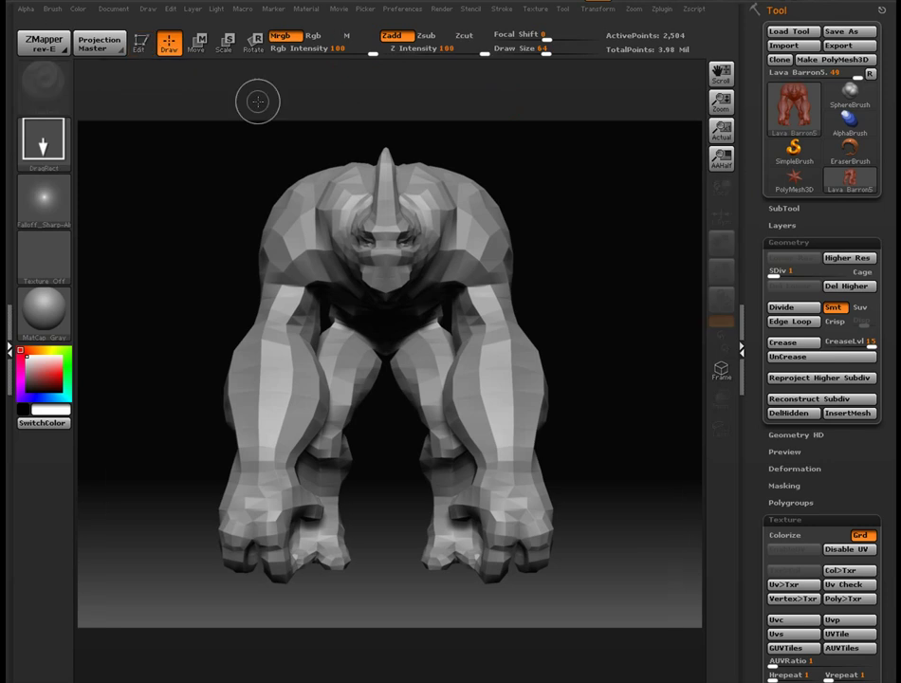
key("ctrl+n")
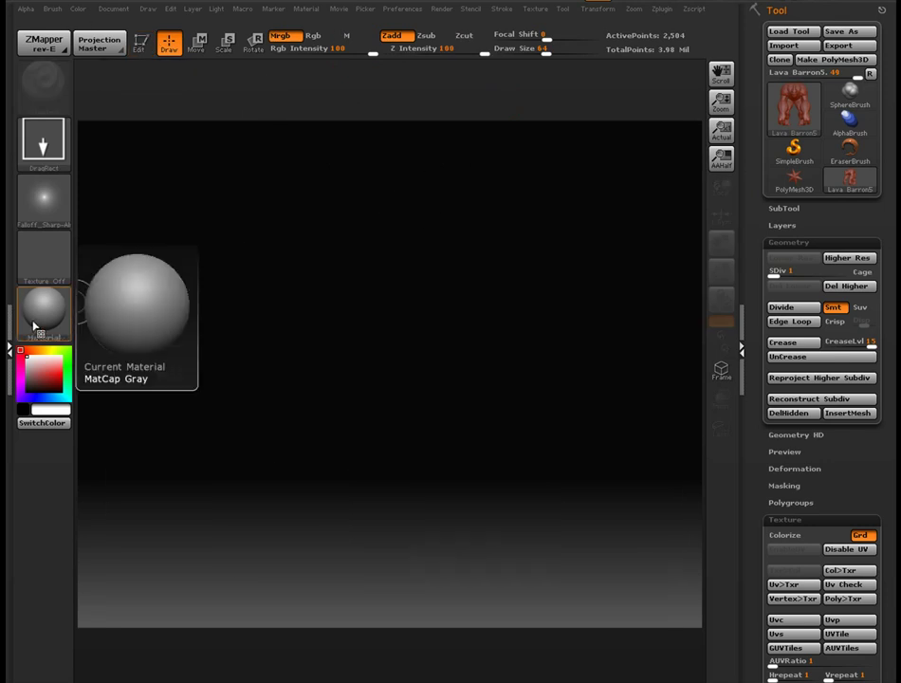
Step: Draw a large Sphere3D in the middle of the canvas and enter Edit mode
left_click(793, 106)
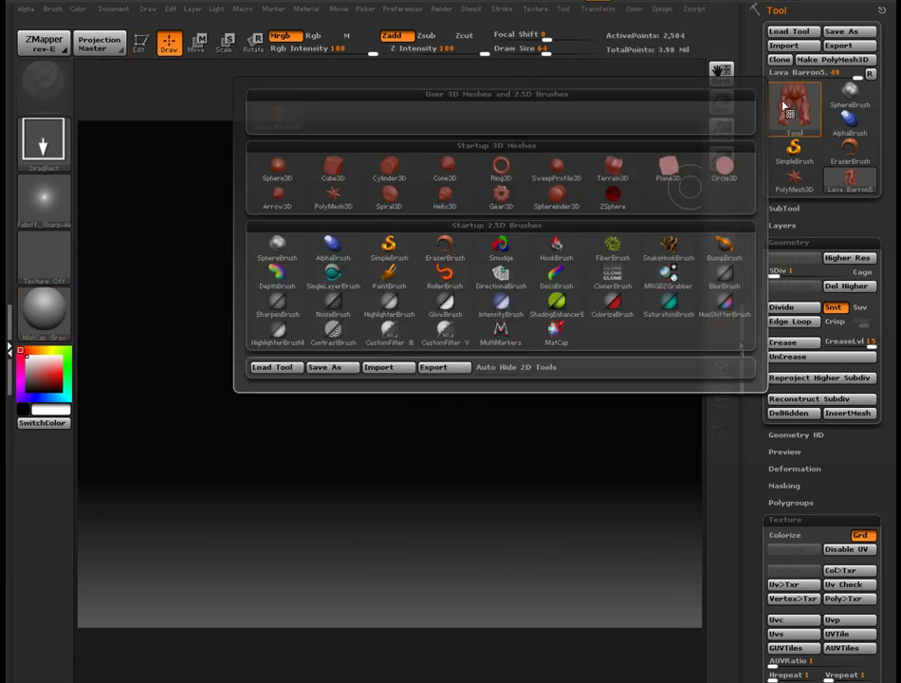
left_click(284, 171)
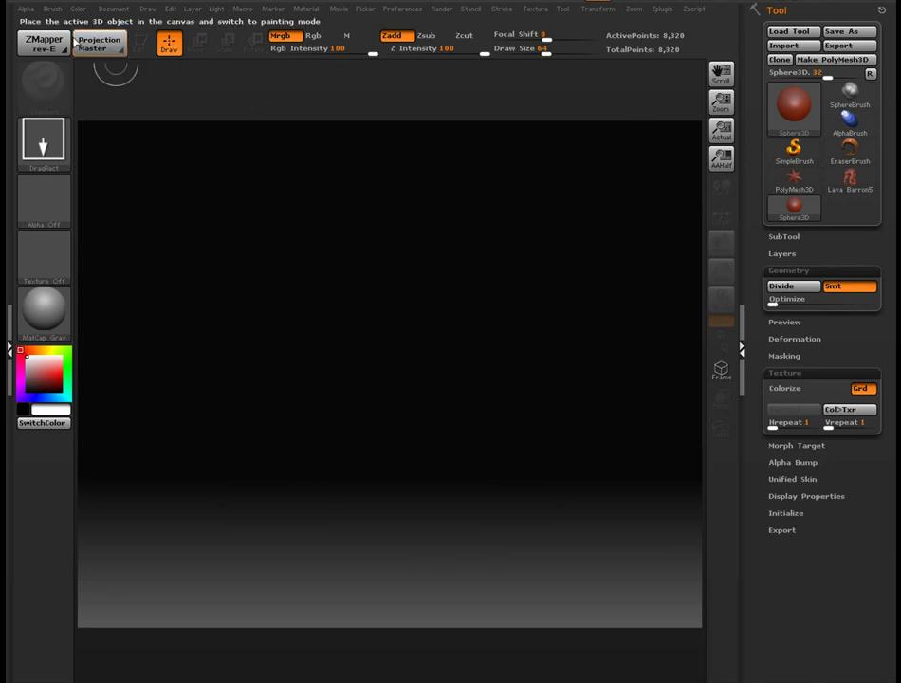
left_click_drag(391, 356, 382, 665)
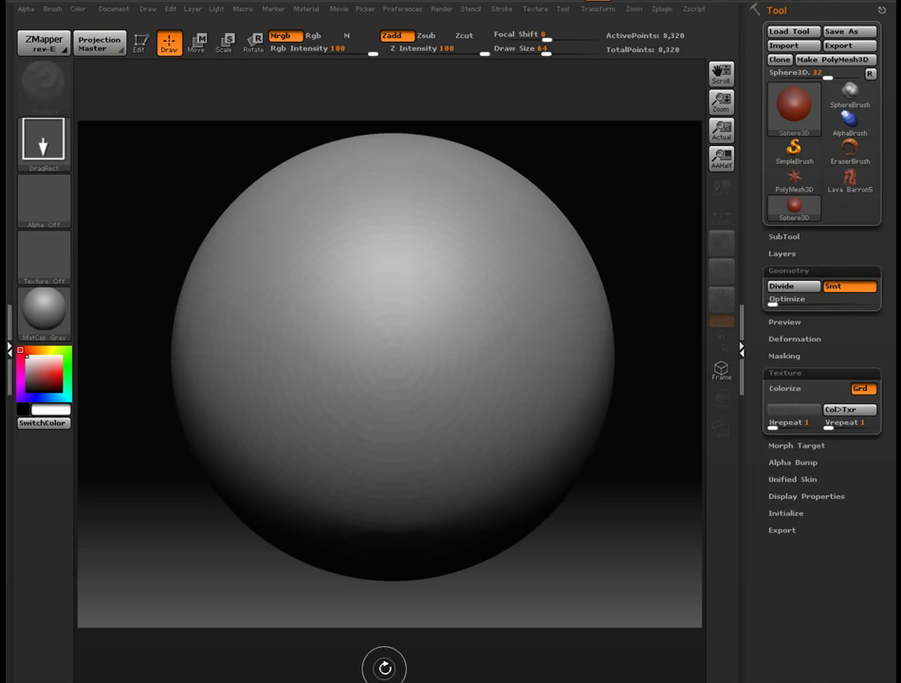
key("t")
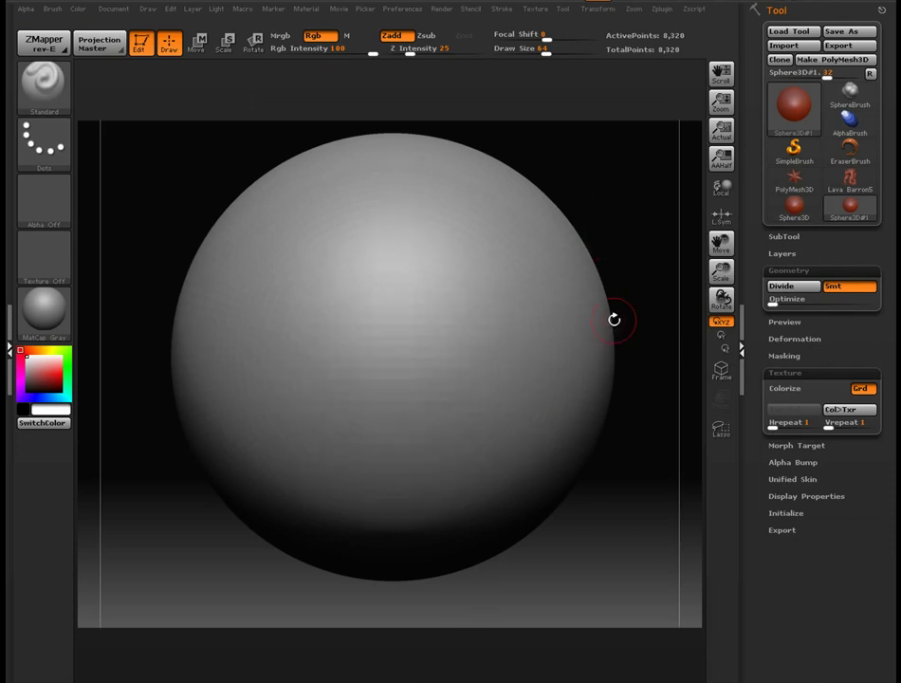
Step: Convert the sphere to a PolyMesh3D and subdivide it up to level 3
key("ctrl+d")
key("ctrl+d")
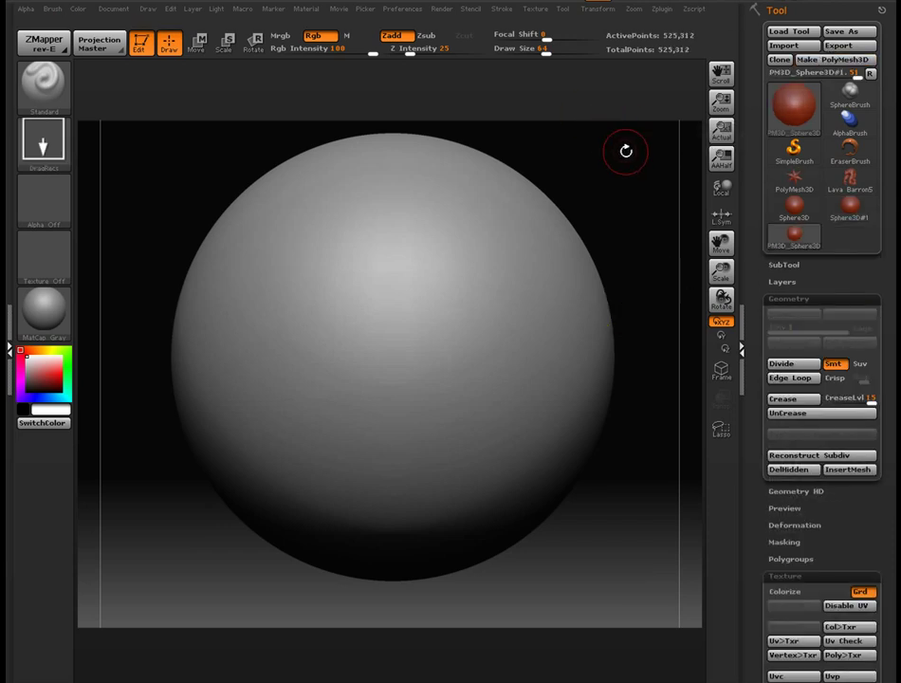
key("ctrl")
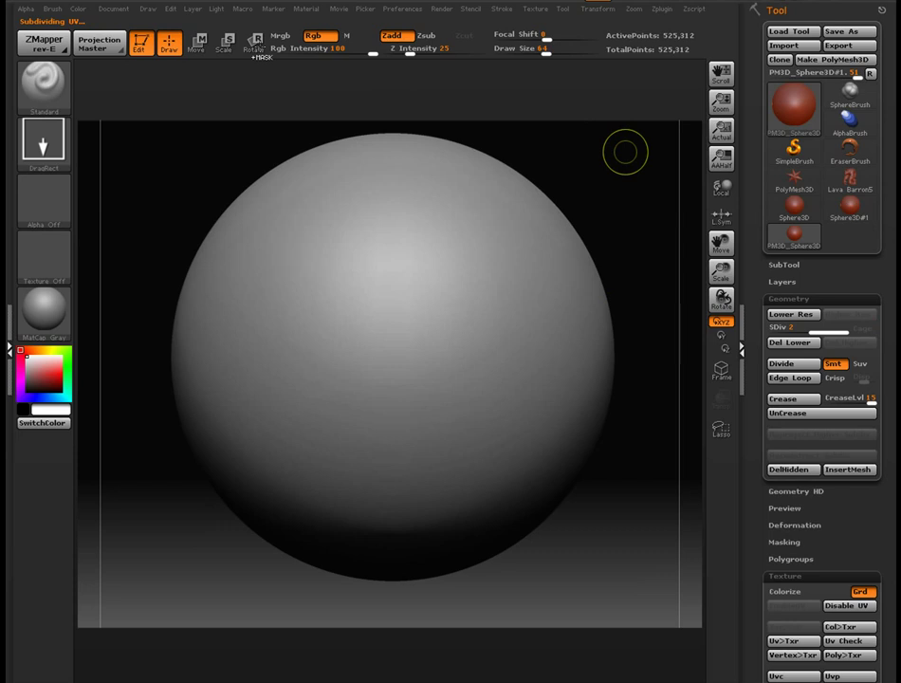
key("ctrl+d")
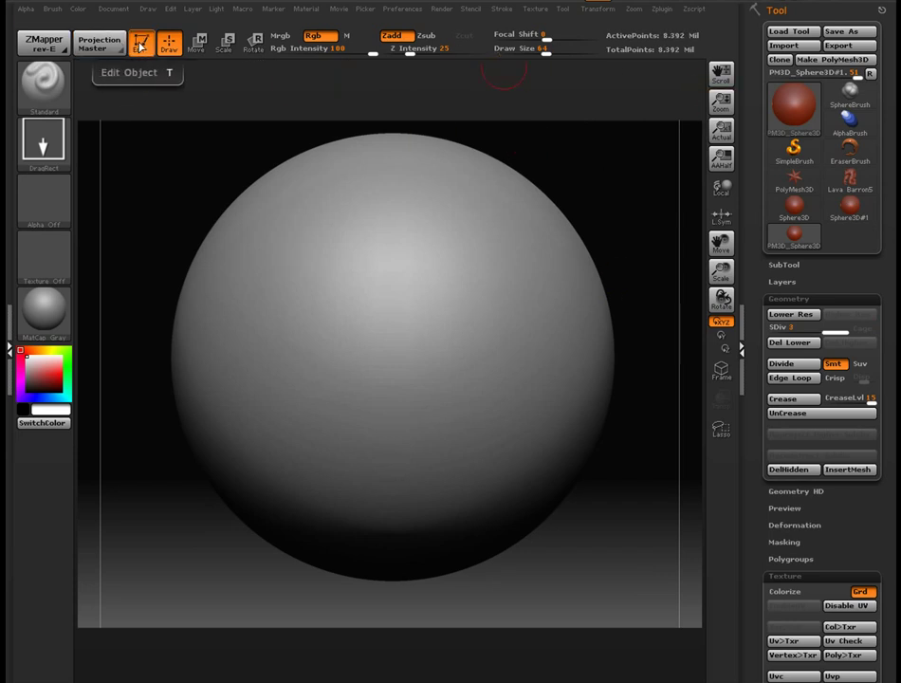
Step: Leave Edit mode and capture the whole canvas with the sphere using the MRGBZGrabber tool
left_click(140, 45)
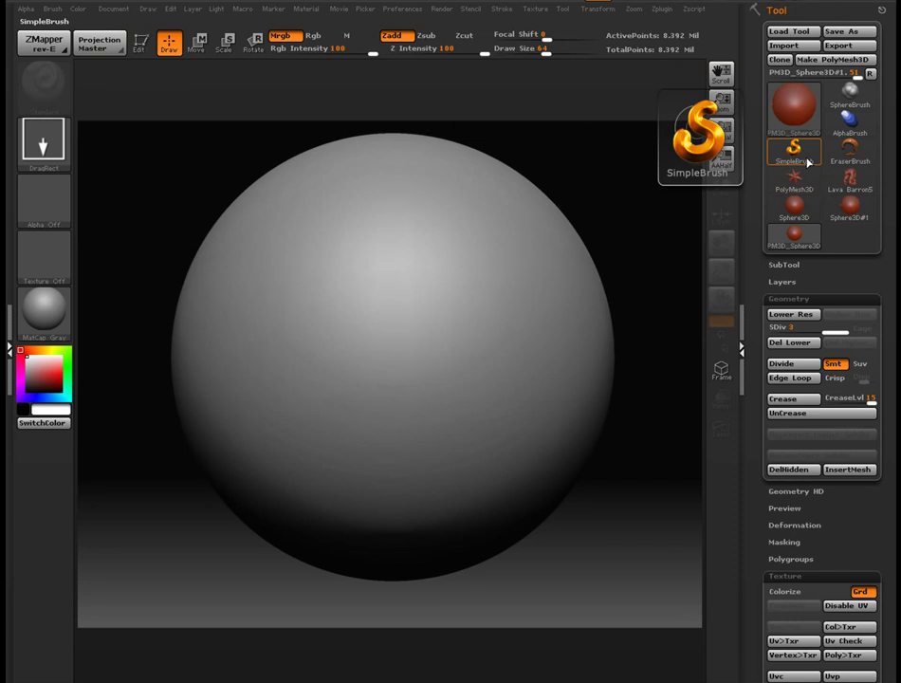
left_click(799, 125)
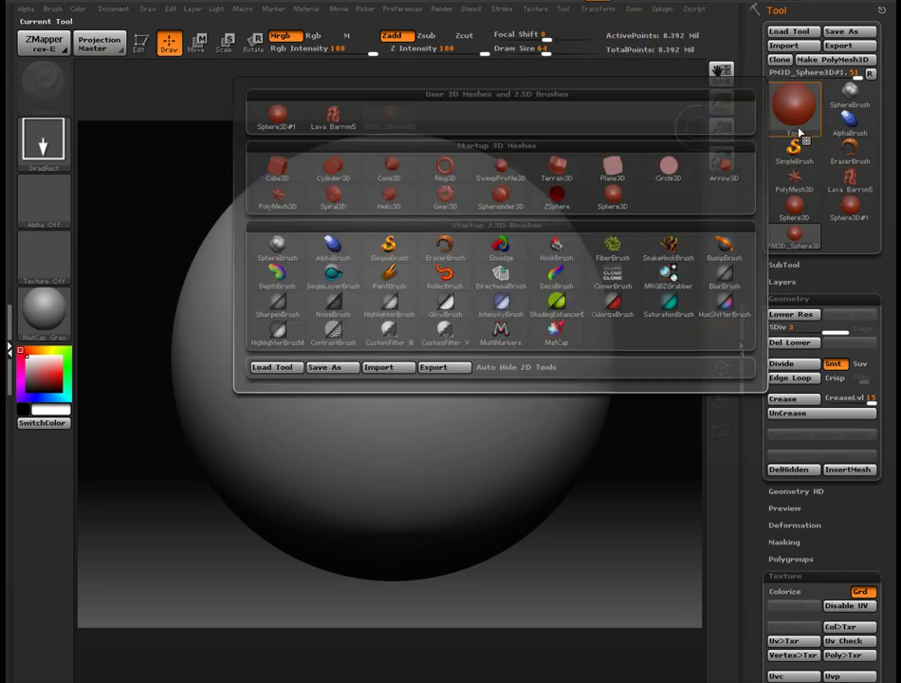
mouse_move(725, 275)
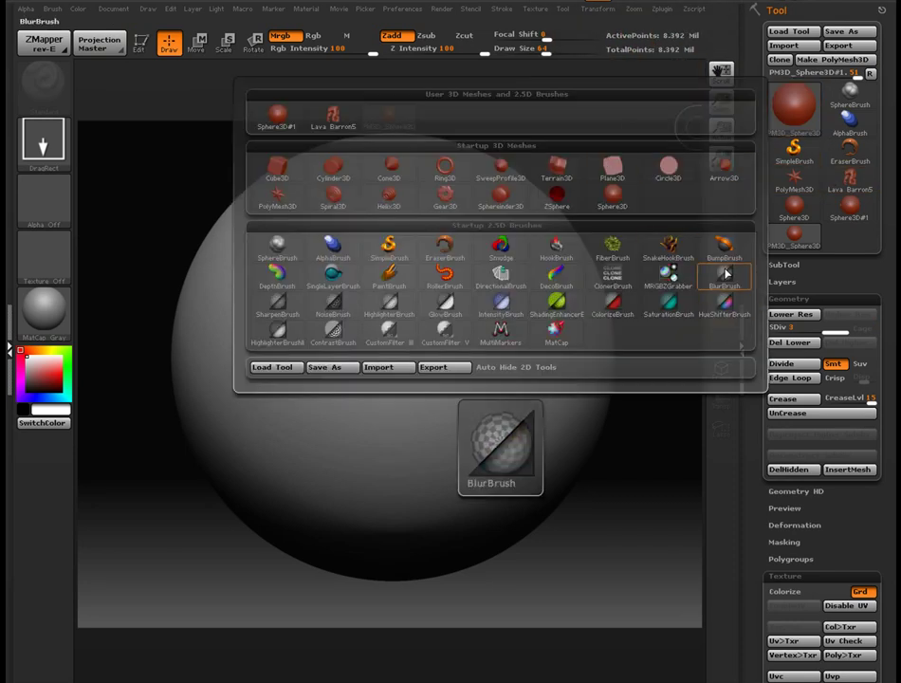
left_click(669, 275)
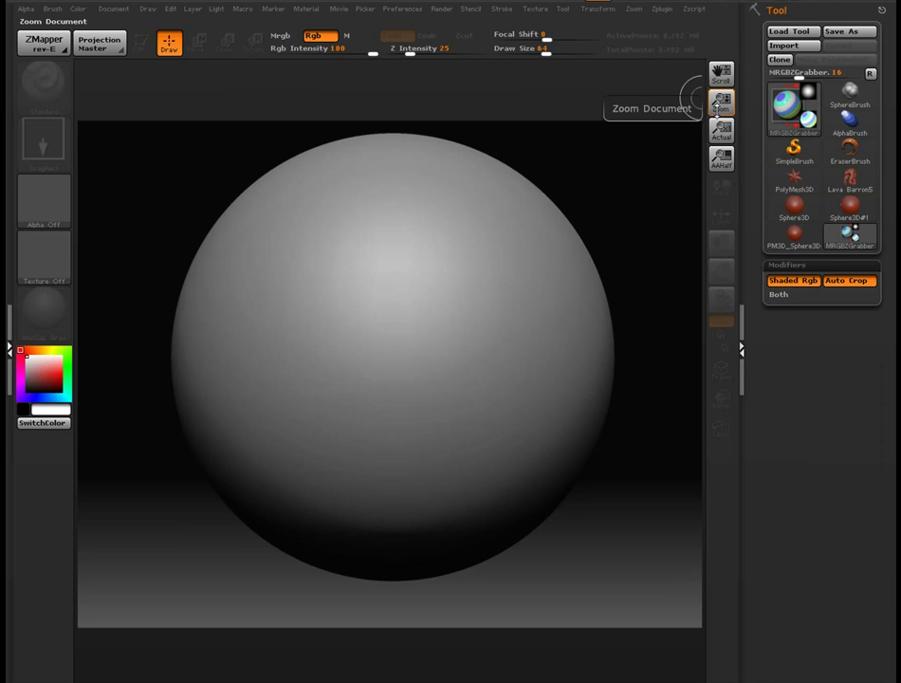
left_click_drag(700, 110, 72, 635)
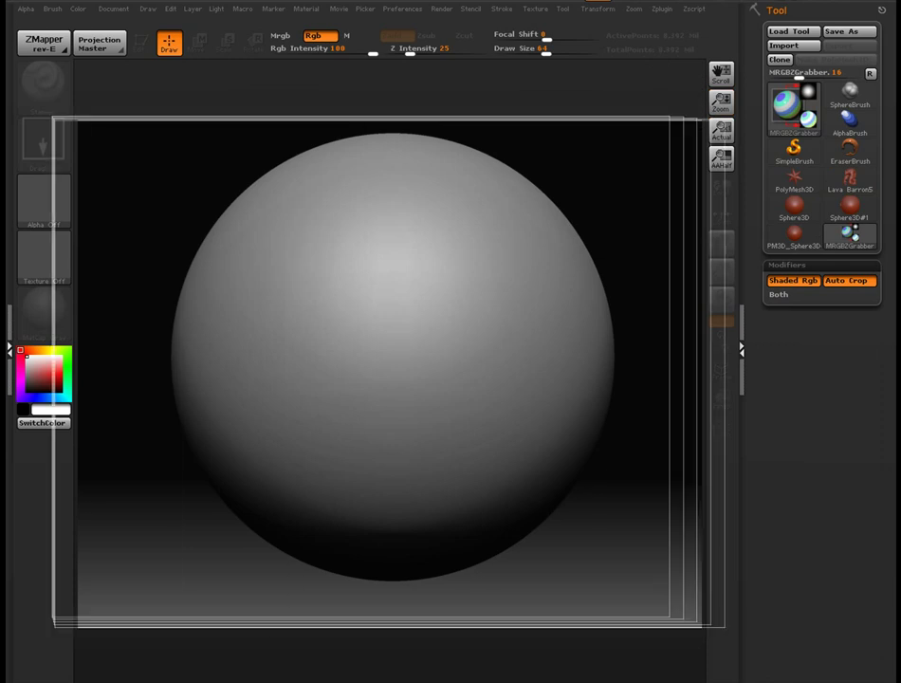
Step: Export the grabbed sphere texture as a BMP file named greyZbmatcap in the ZBconvertLava folder
left_click(41, 248)
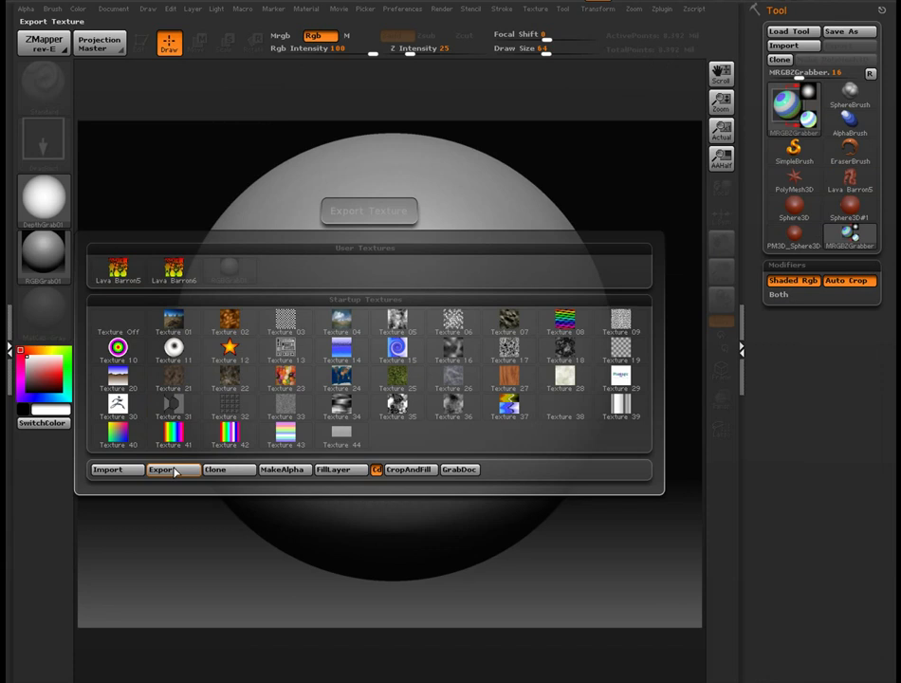
left_click(171, 470)
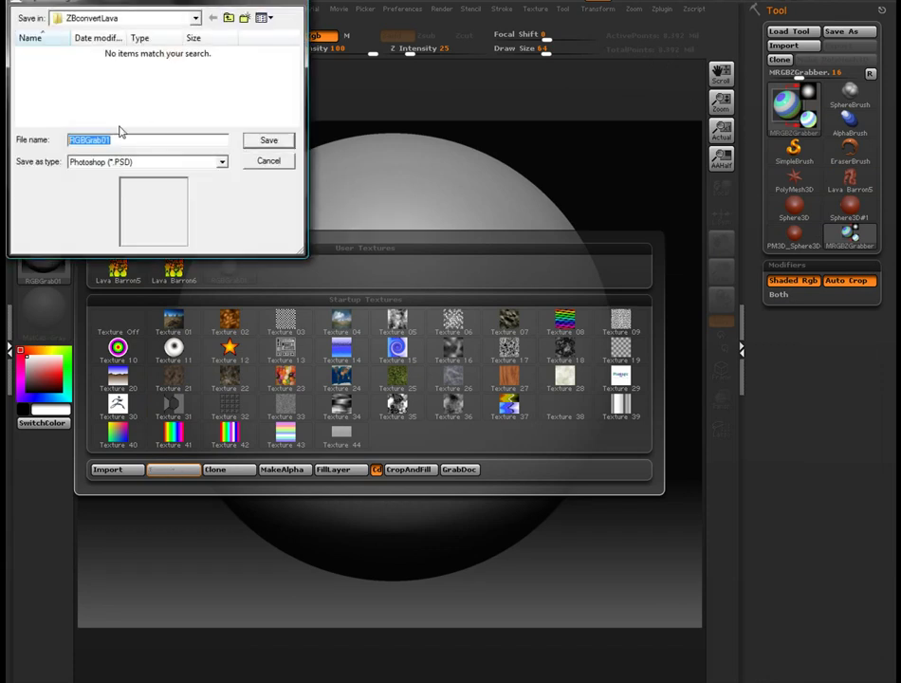
type("greyZbmatcap")
left_click(163, 165)
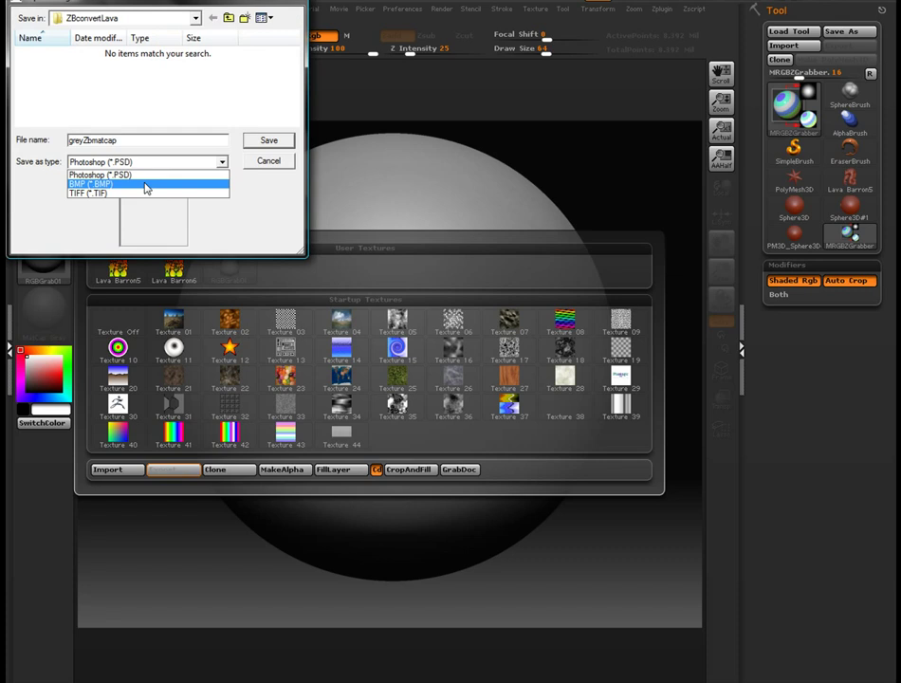
left_click(145, 183)
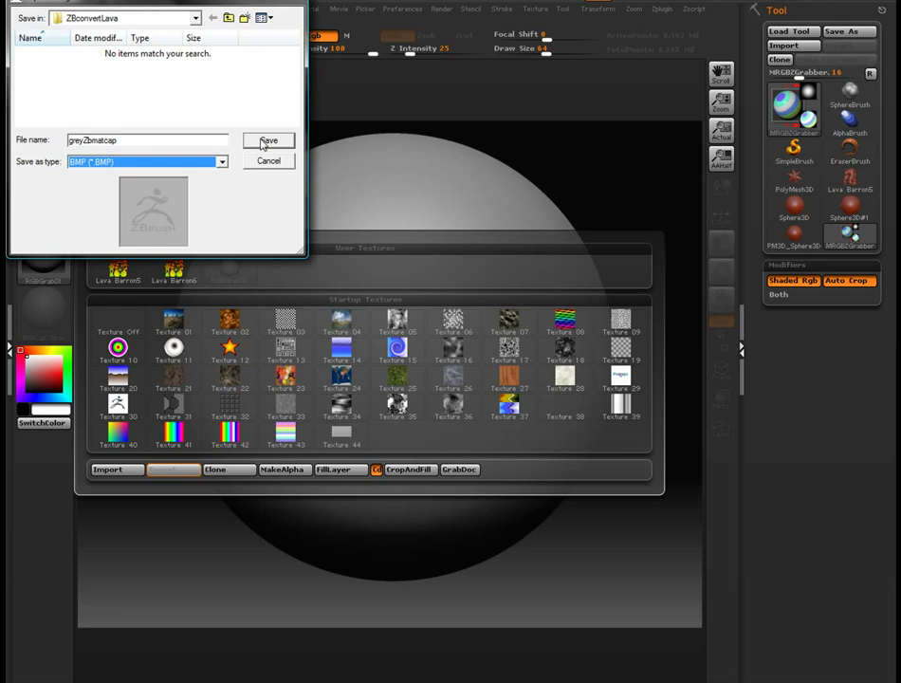
left_click(265, 141)
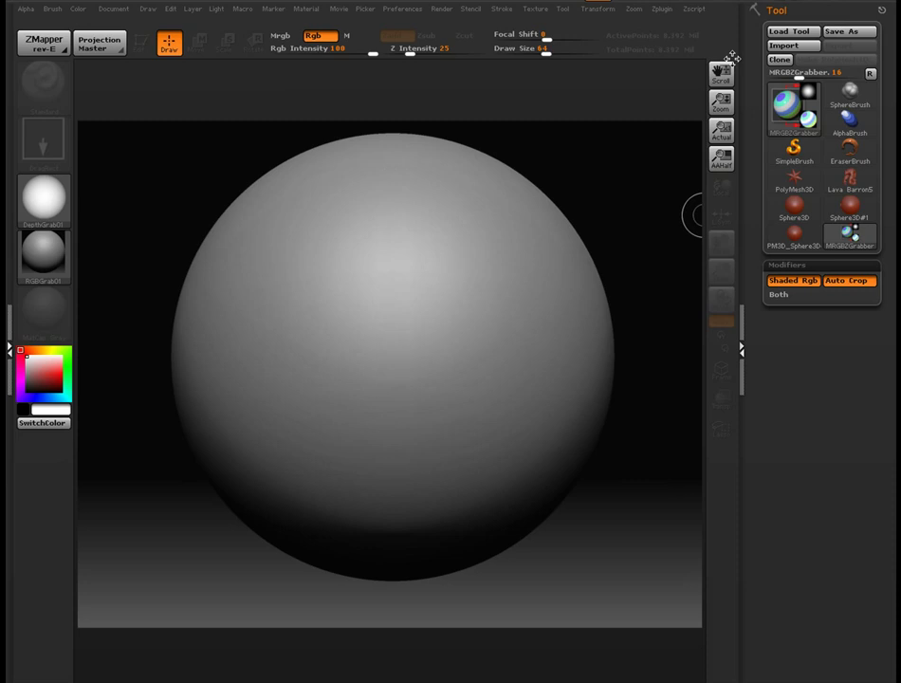
Step: Clear the canvas, draw the Lava Barron5 creature in Edit mode and show its polygon wireframe in side view
left_click(850, 181)
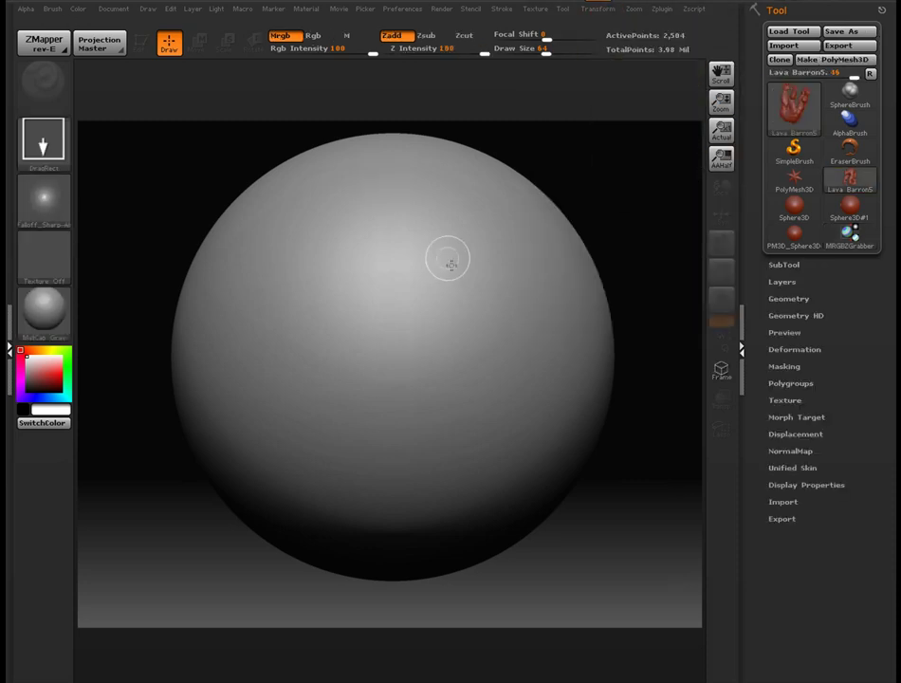
key("ctrl+n")
left_click_drag(394, 325, 402, 538)
key("t")
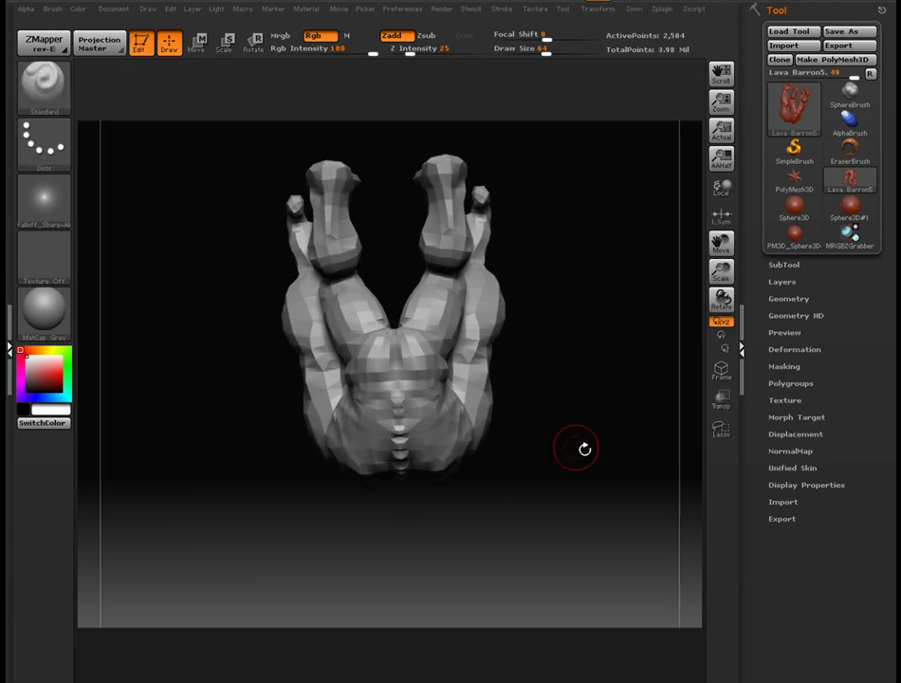
left_click_drag(585, 449, 491, 285)
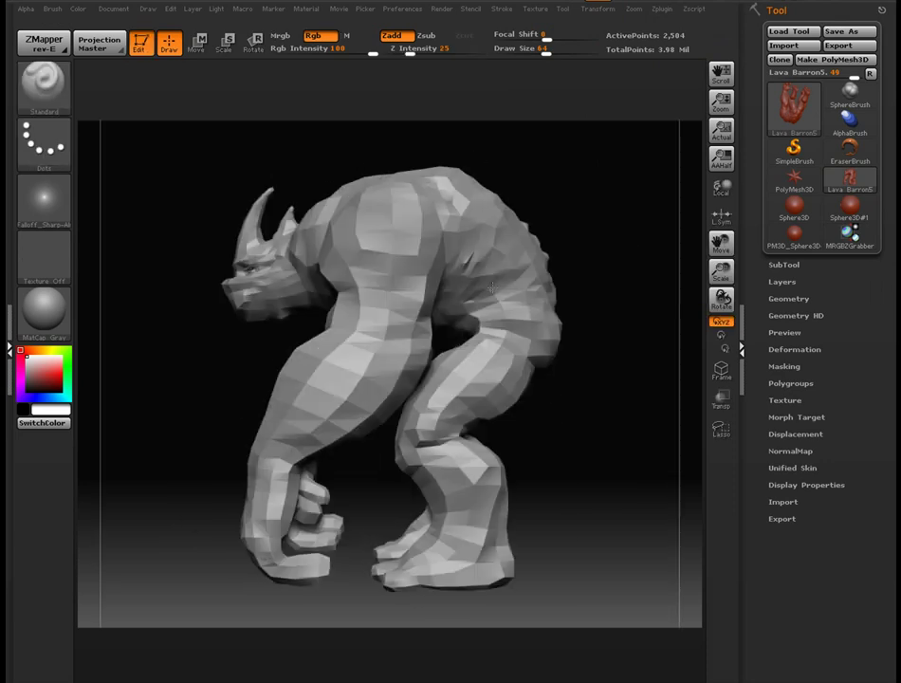
key("shift+f")
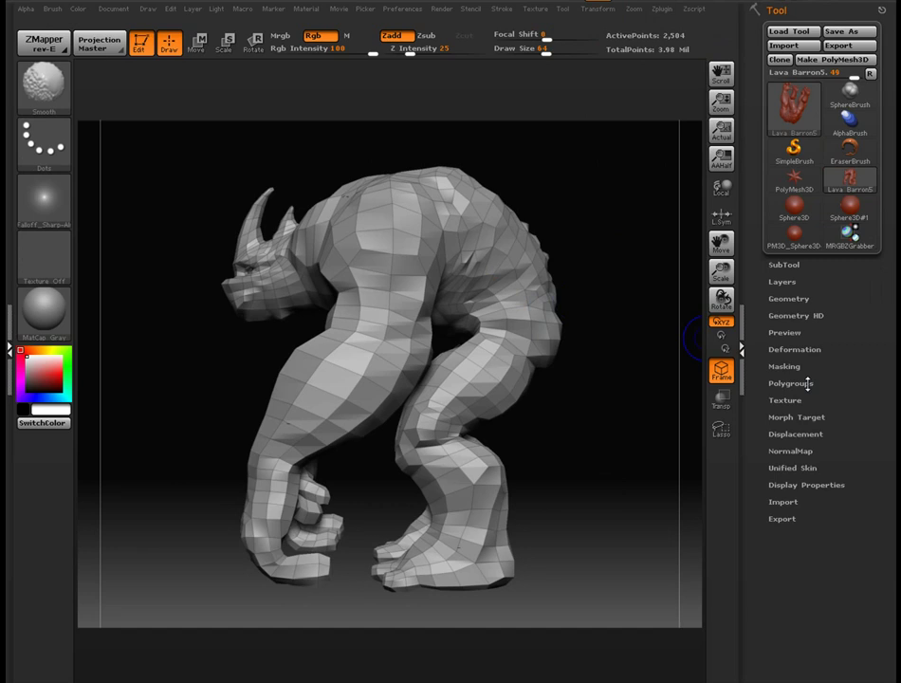
Step: Export the creature's base mesh with Flp enabled as an OBJ file named lavaZBbase in the ZBconvertLava folder
left_click(780, 520)
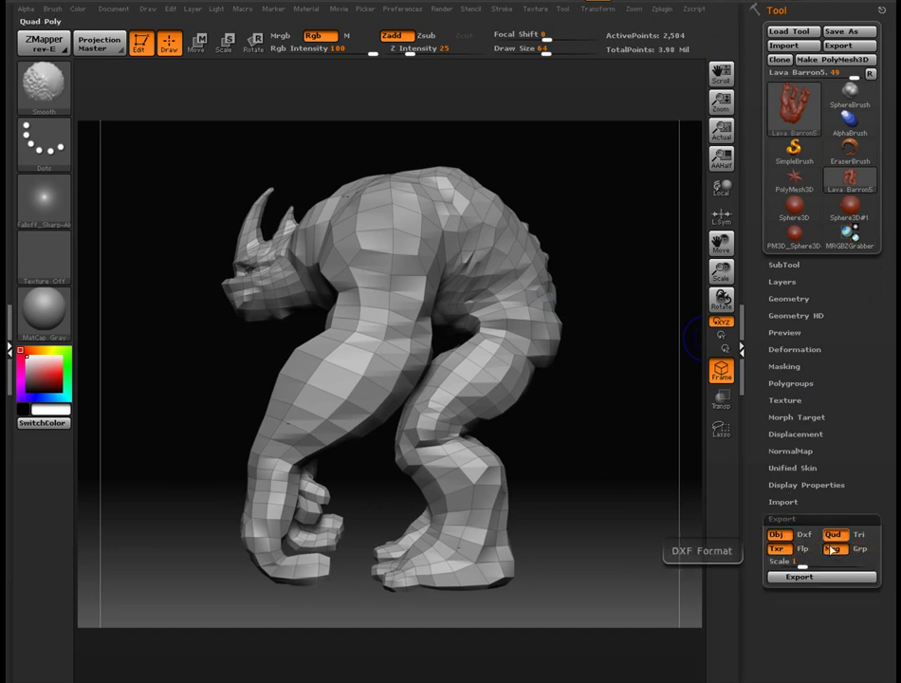
left_click(803, 549)
left_click(799, 578)
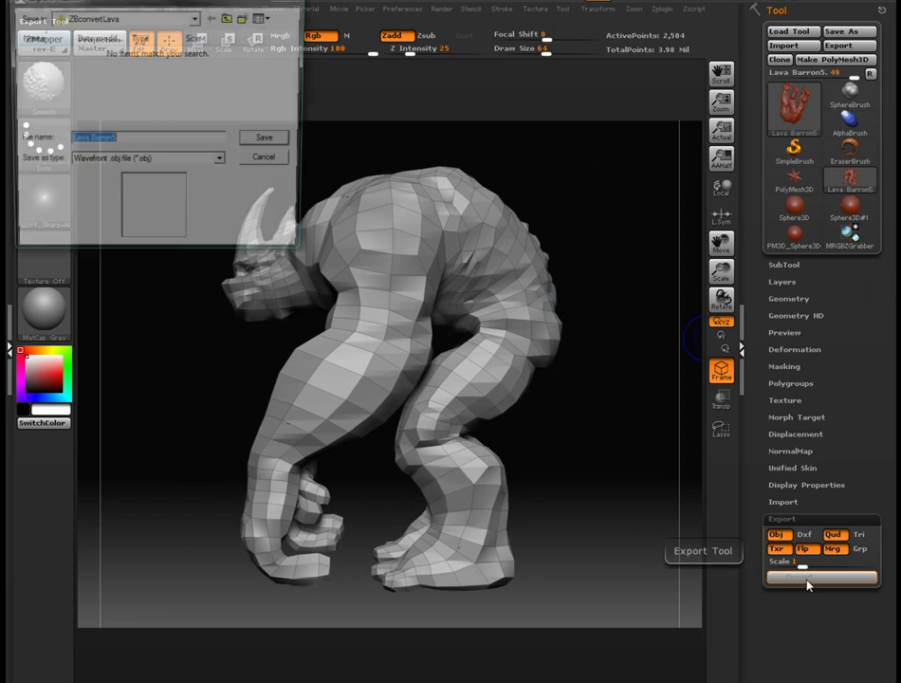
type("lavaZBbase")
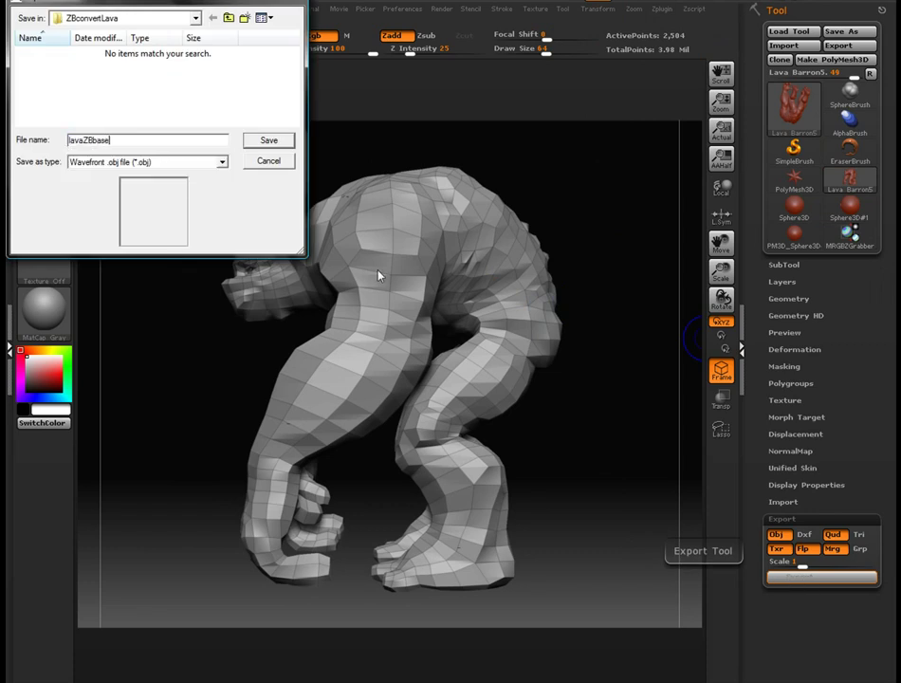
key("Return")
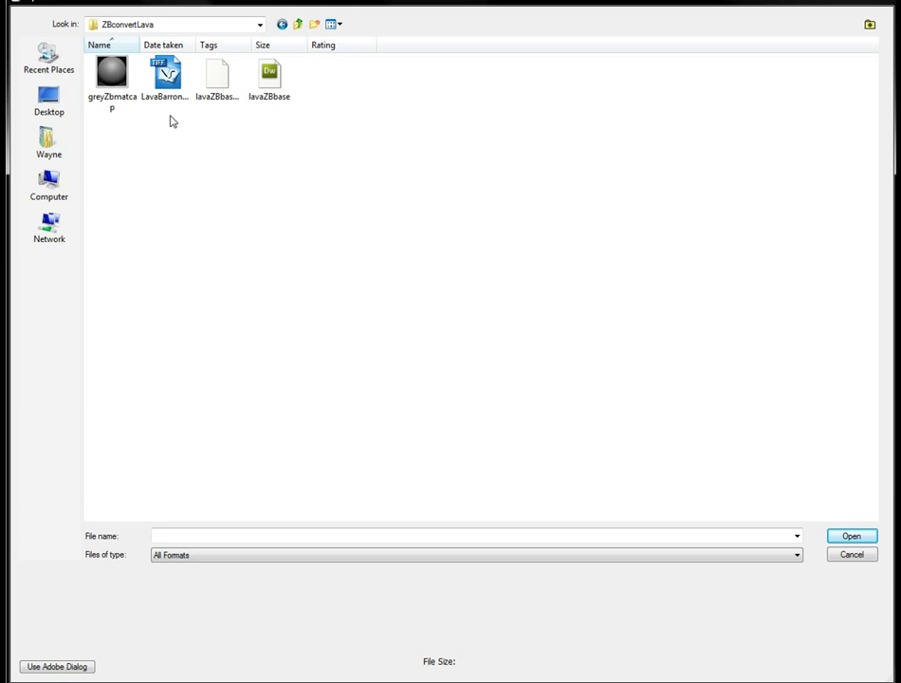
Step: Open the LavaBarron1001+D32 displacement map in Photoshop, flip its canvas vertically and save it
left_click(165, 81)
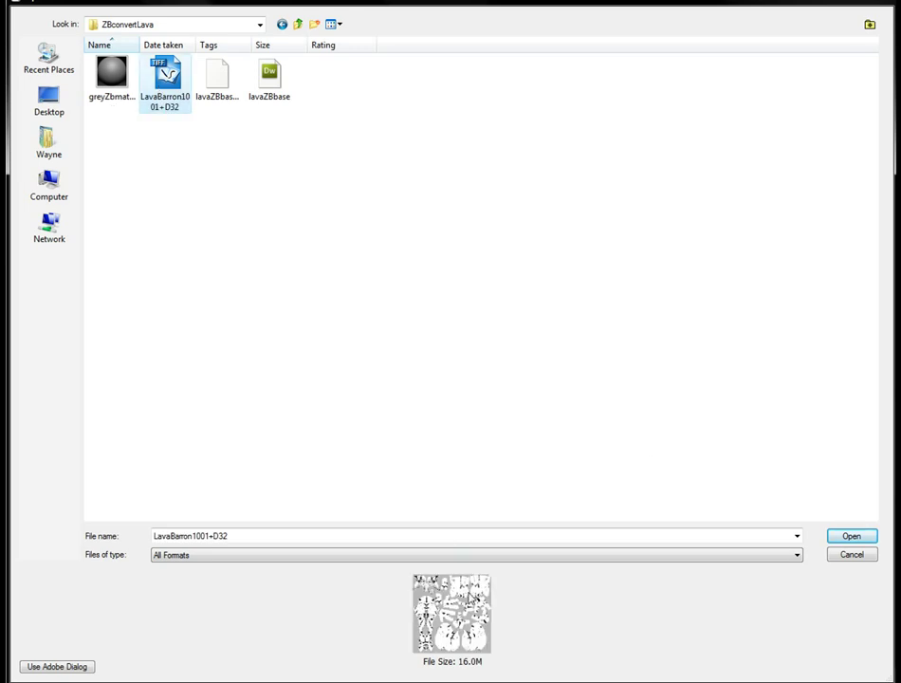
left_click(852, 536)
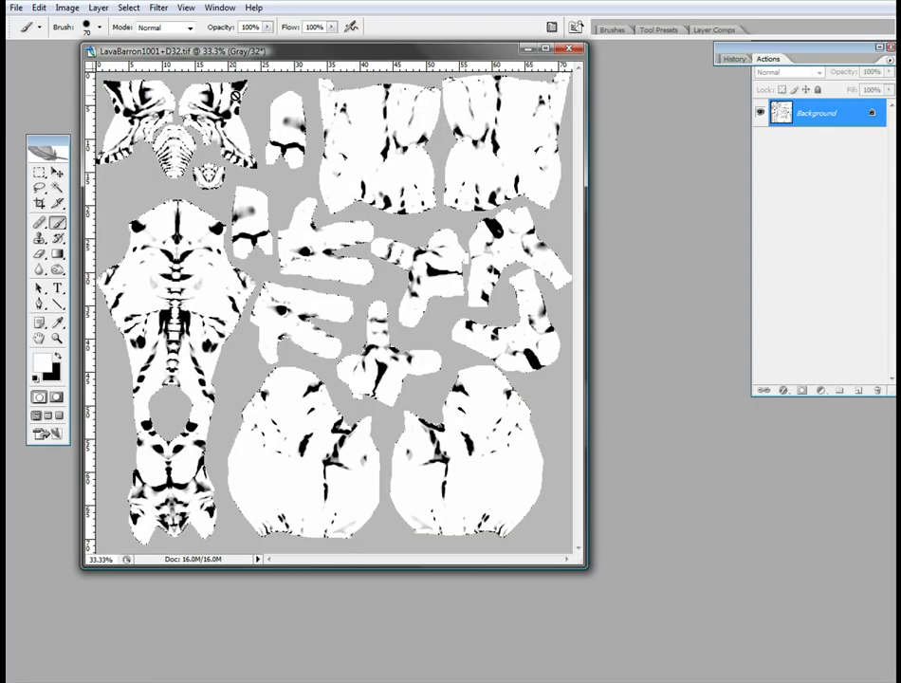
left_click(67, 8)
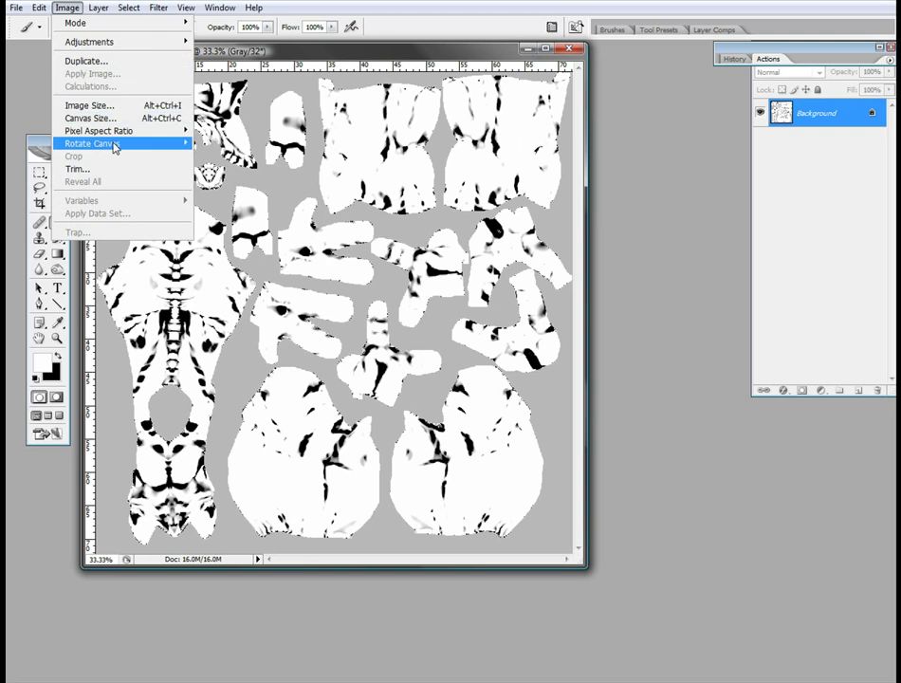
mouse_move(114, 143)
left_click(237, 213)
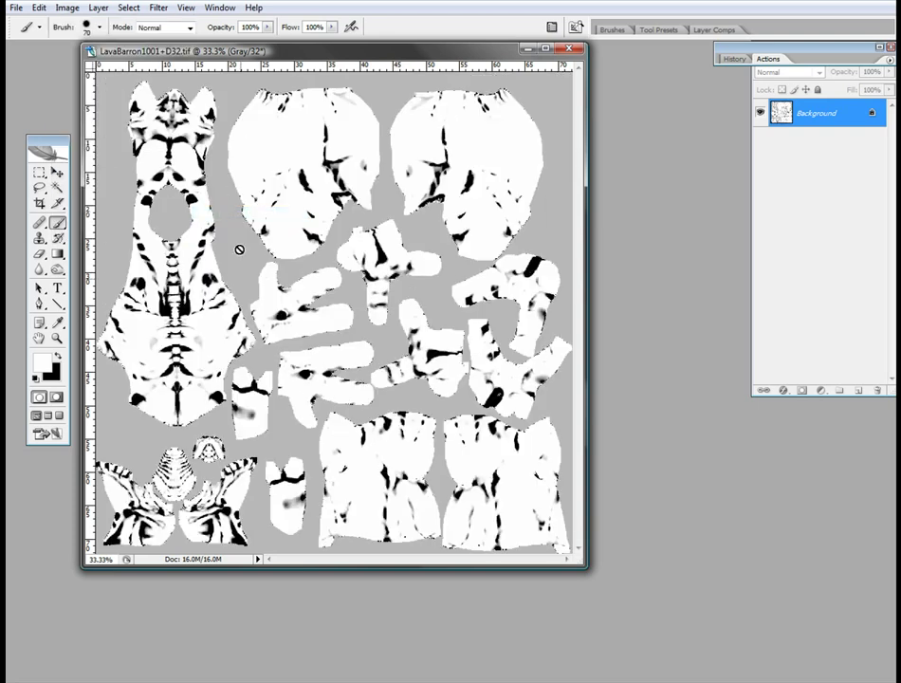
left_click(14, 8)
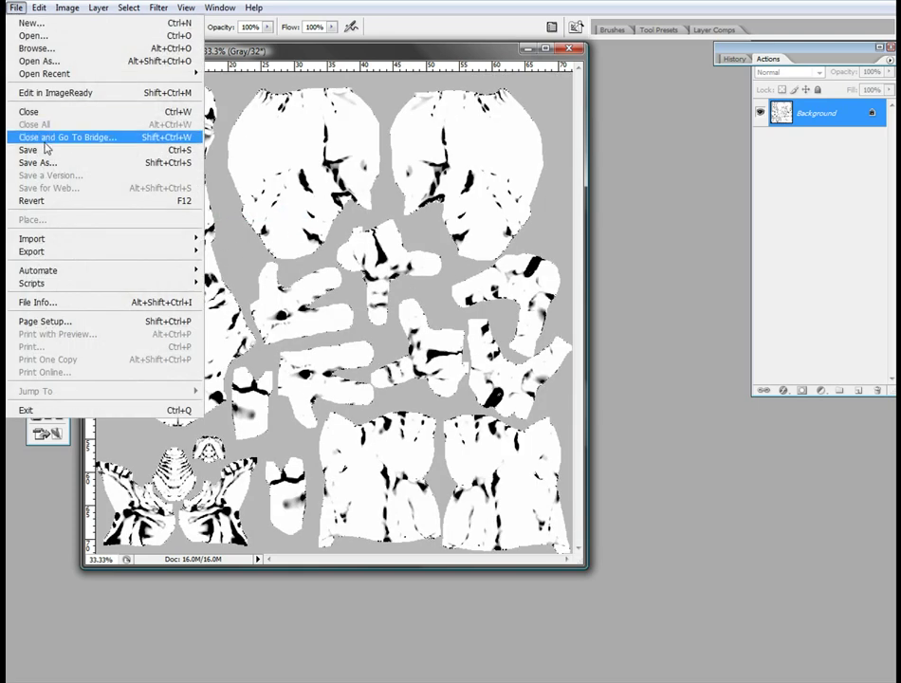
left_click(49, 149)
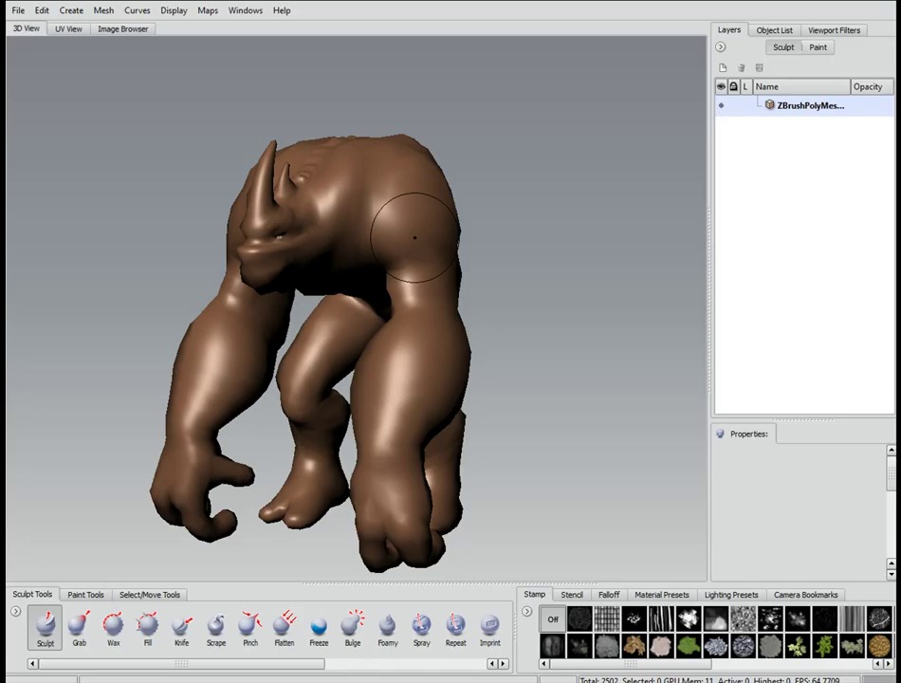
Step: Switch to Mudbox and assign a new Lit Sphere Material to the creature mesh
left_click_drag(566, 246, 523, 242, "alt")
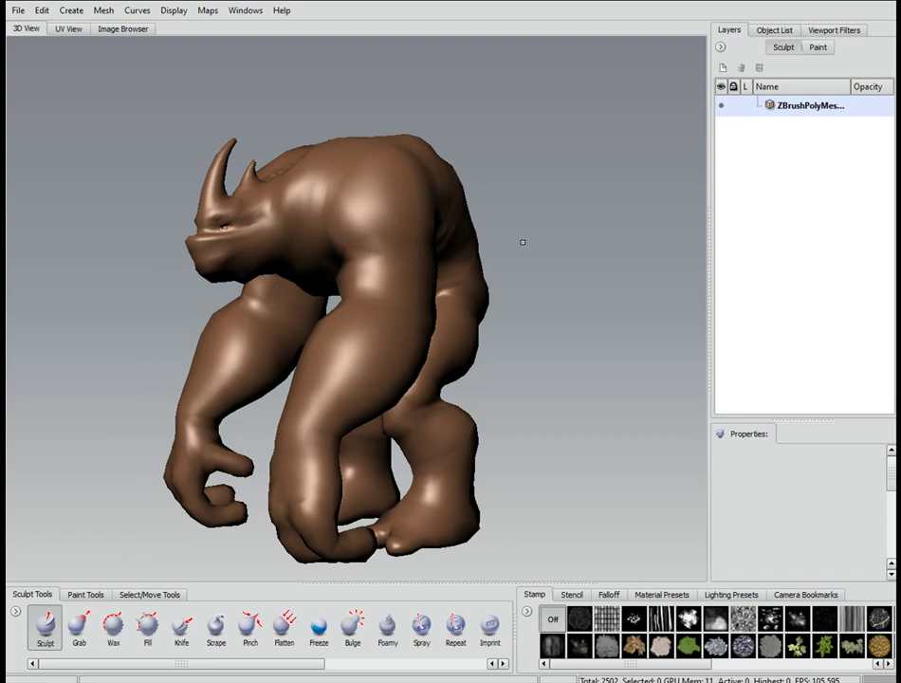
key("Page_Down")
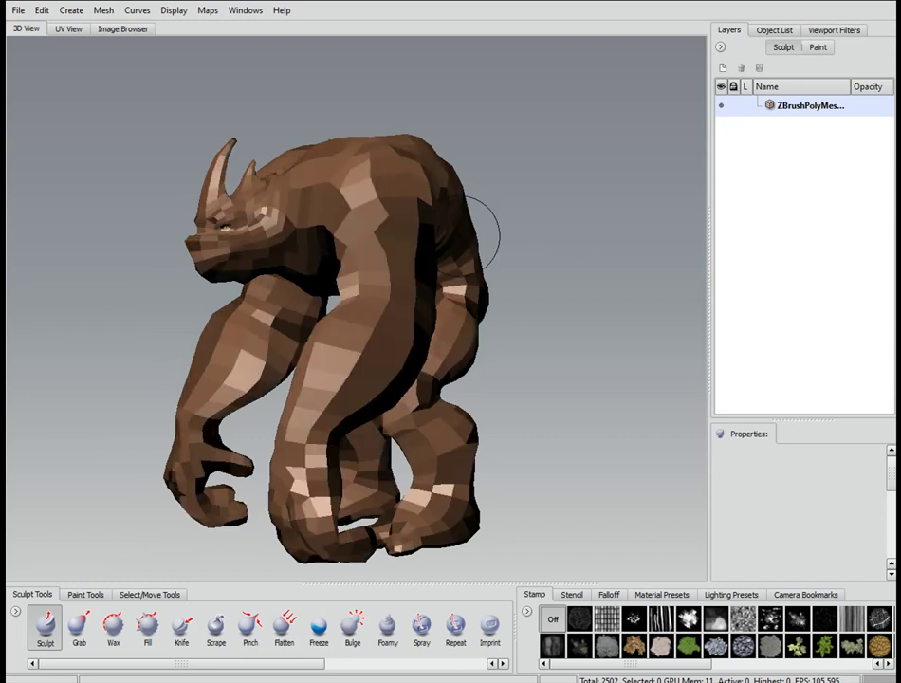
right_click(384, 219)
mouse_move(444, 227)
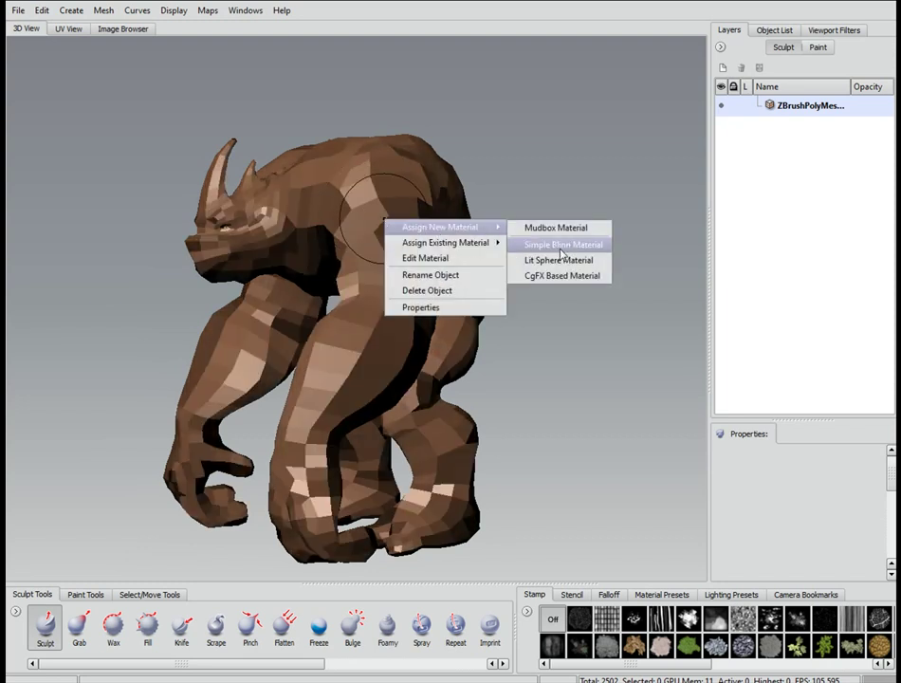
left_click(561, 260)
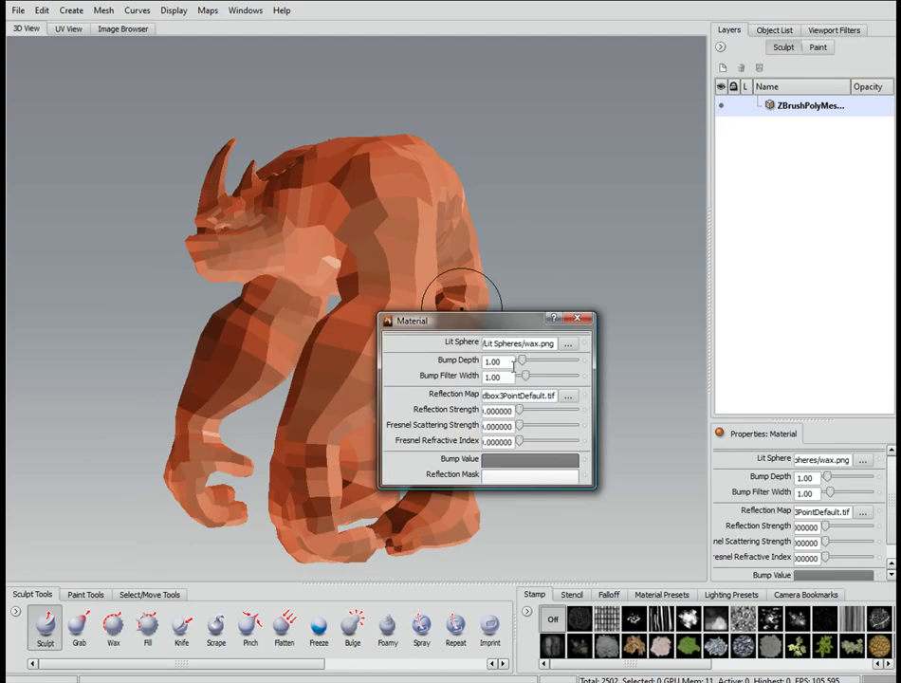
Step: Load greyZbmatcap from the MudboxSculpts > ZBconvertLava folder on drive D as the material's Lit Sphere image
left_click(568, 344)
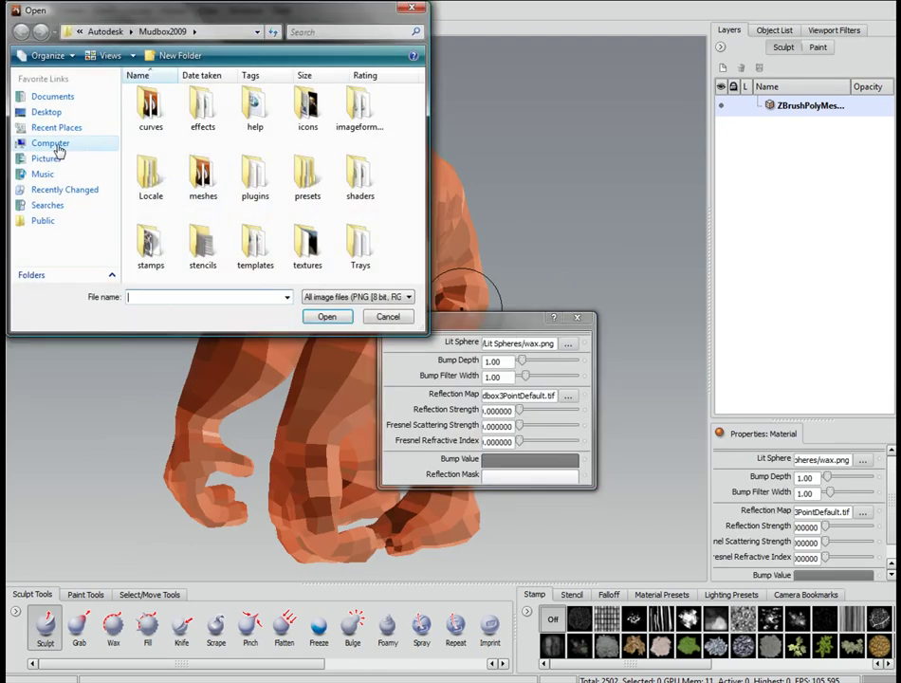
left_click(56, 147)
double_click(167, 147)
double_click(167, 233)
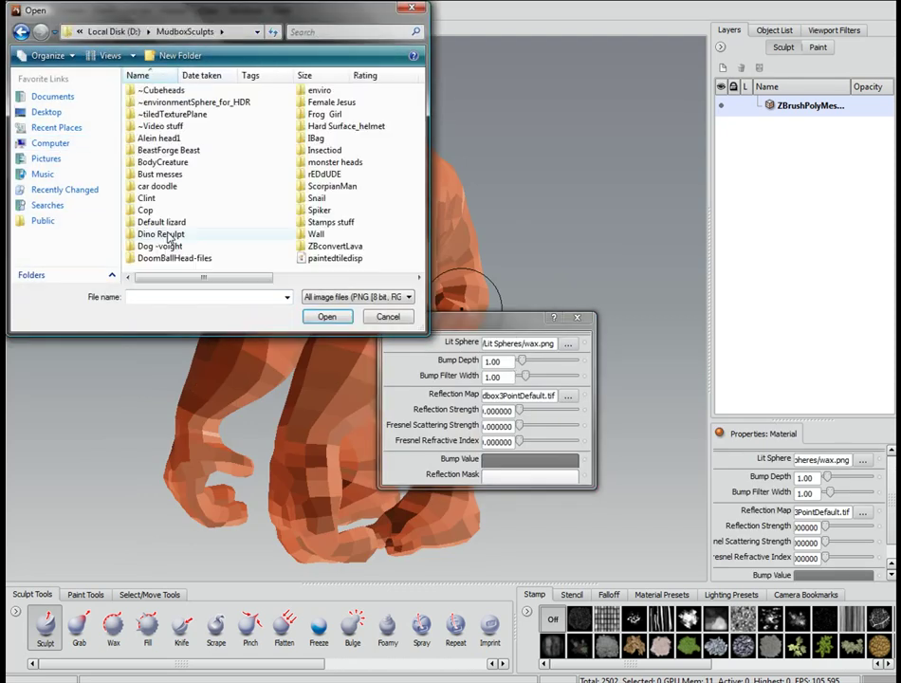
double_click(333, 246)
left_click(150, 116)
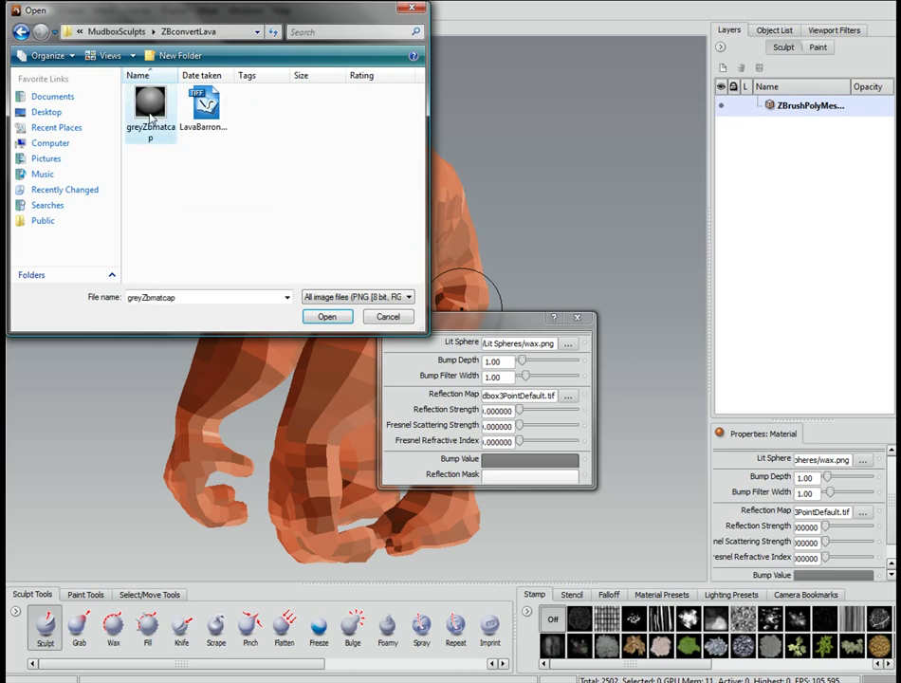
left_click(322, 316)
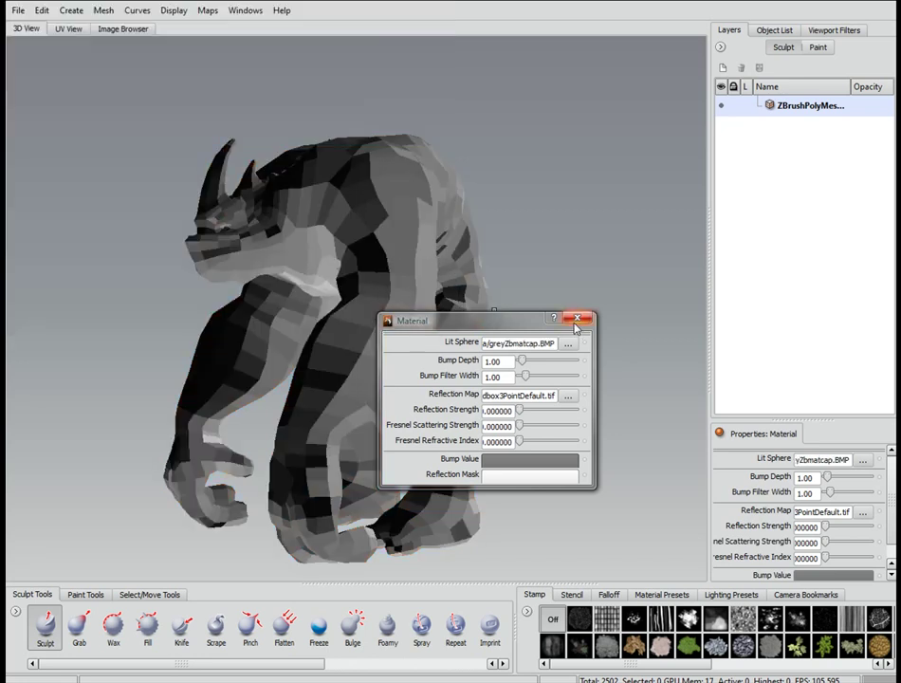
left_click(577, 318)
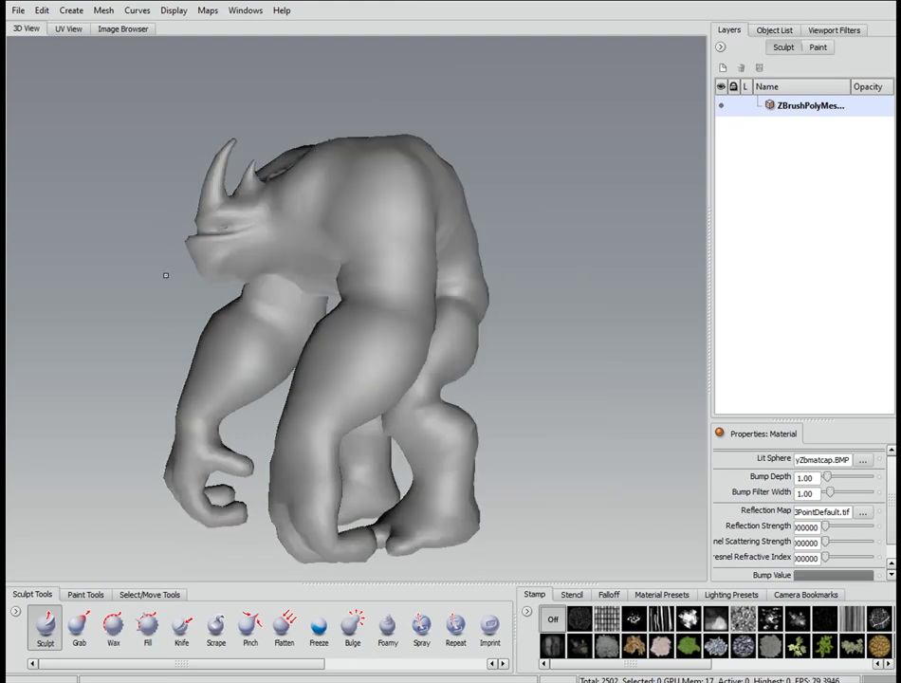
Step: Subdivide the creature mesh repeatedly up to level 5
left_click_drag(500, 227, 532, 224, "alt")
key("shift+d")
key("shift+d")
key("shift+d")
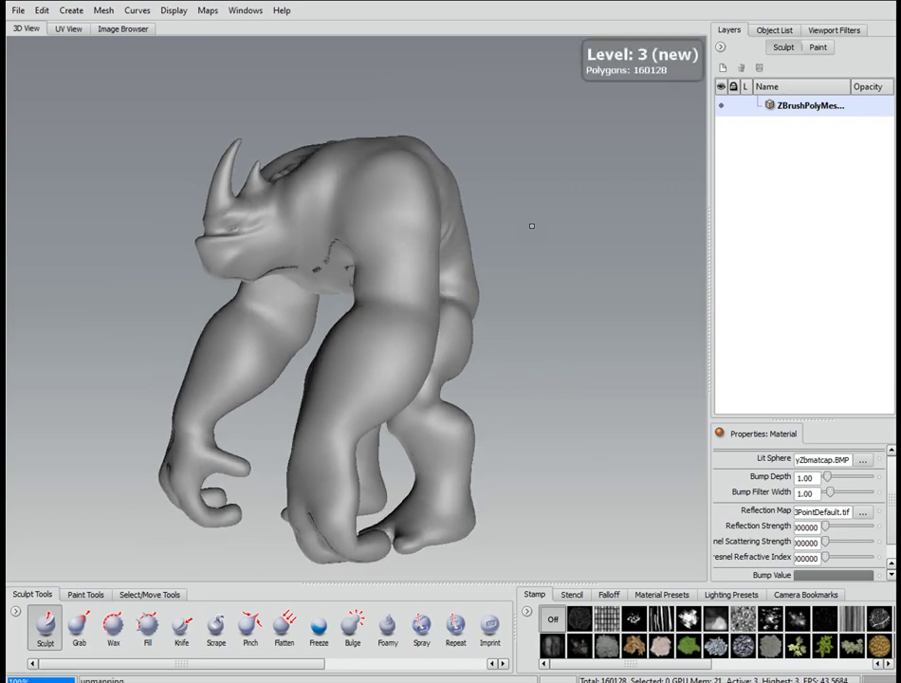
key("shift+d")
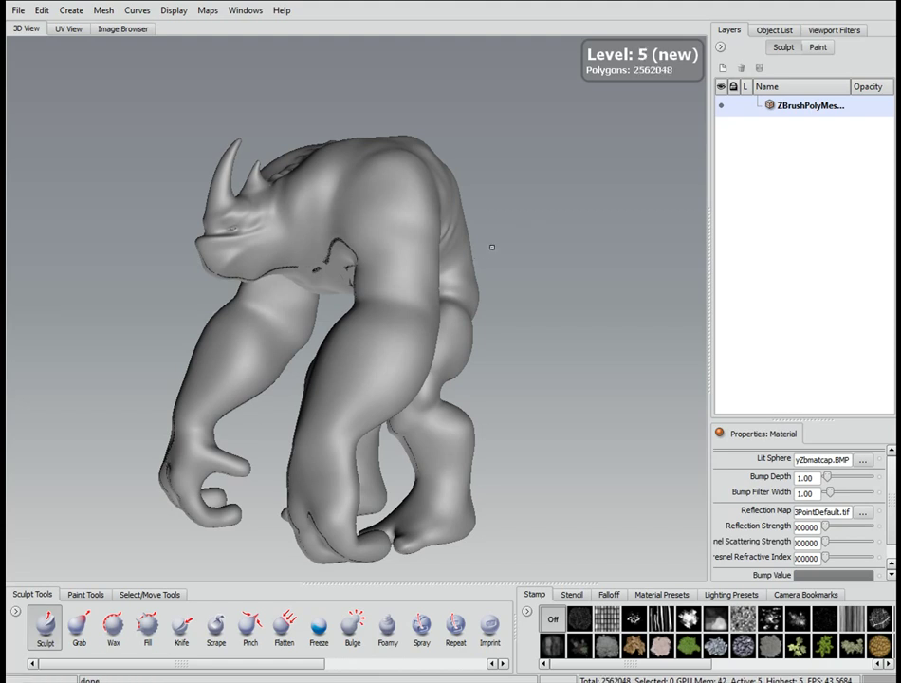
Step: Rotate the lighting around the creature so the grey matcap shades its body from a different direction
middle_click_drag(491, 248, 307, 319)
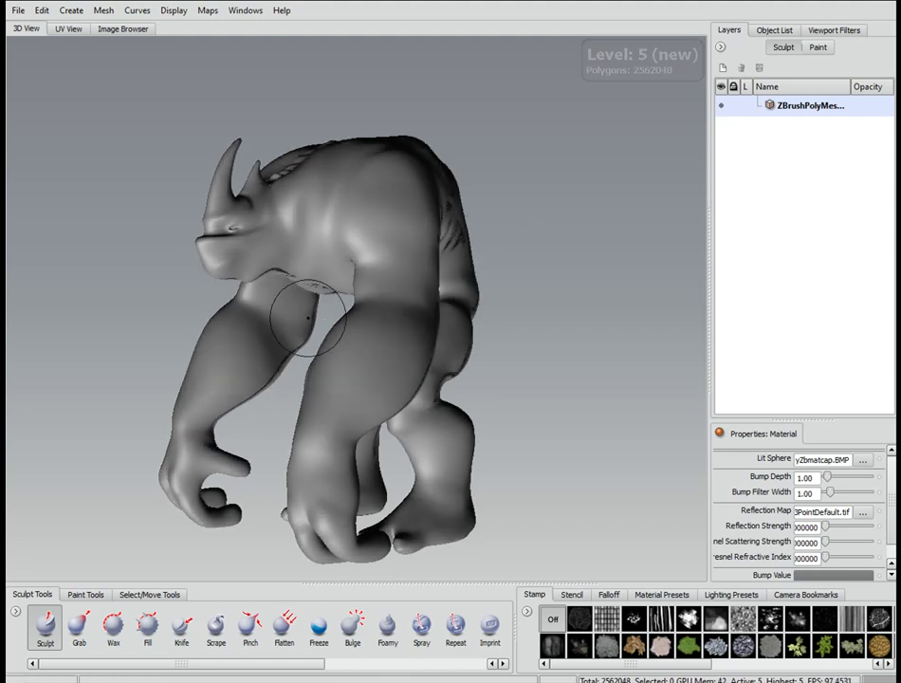
mouse_move(308, 317)
left_mouse_down()
mouse_move(406, 322)
mouse_move(363, 408)
mouse_move(301, 326)
left_mouse_up()
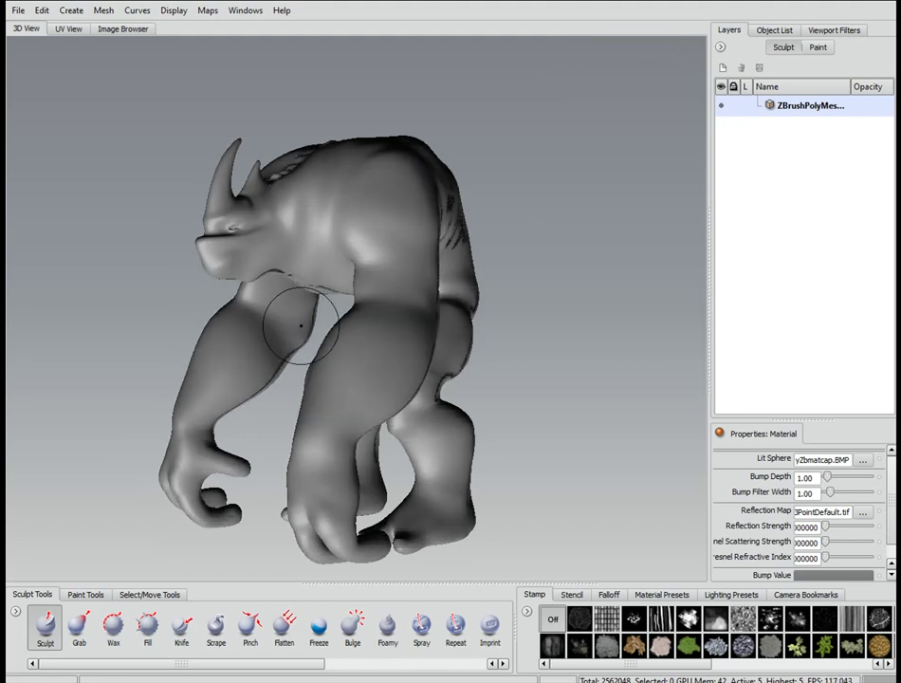
mouse_move(301, 326)
middle_mouse_down()
mouse_move(269, 344)
mouse_move(287, 362)
middle_mouse_up()
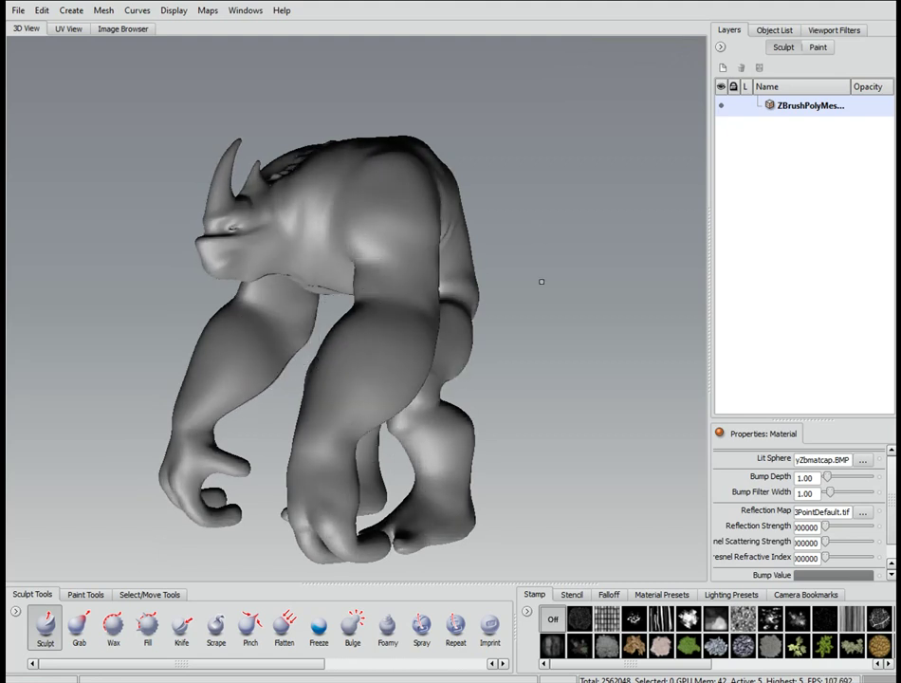
Step: Create a new Sculpt Model Using Displacement Map operation with ZBrushPolyMesh3D as the target mesh
left_click(207, 10)
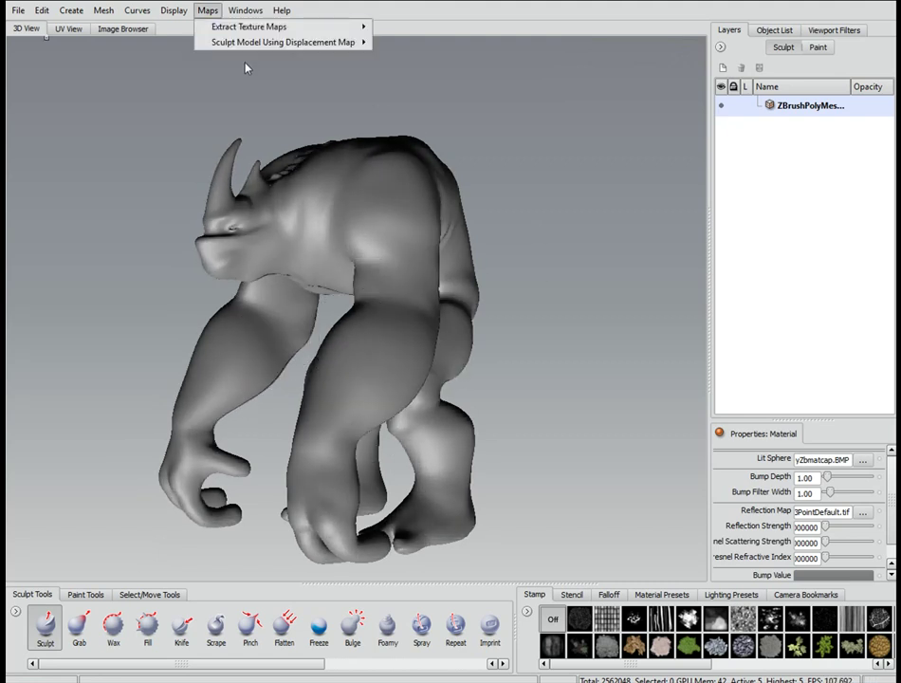
mouse_move(360, 43)
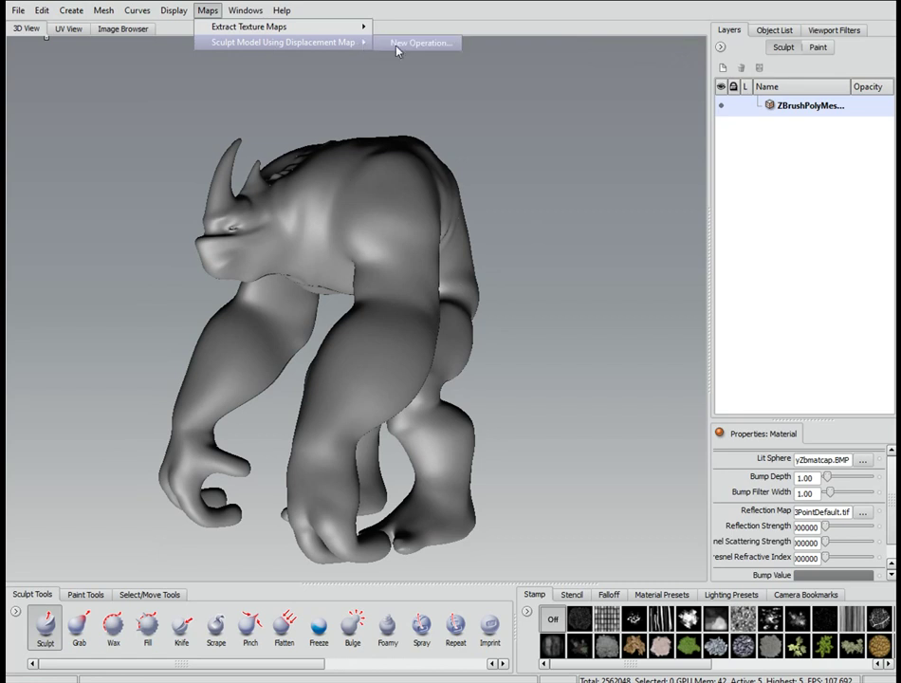
left_click(398, 44)
left_click(541, 347)
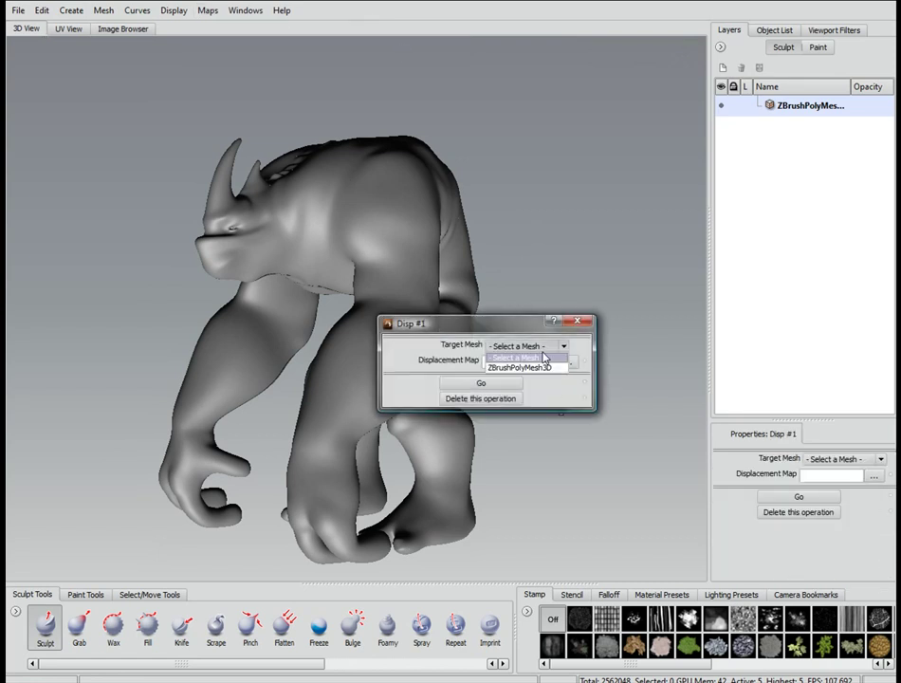
left_click(531, 367)
Step: Load LavaBarron1001+D32 from the MudboxSculpts > ZBconvertLava folder on drive D as the operation's displacement map
left_click(567, 362)
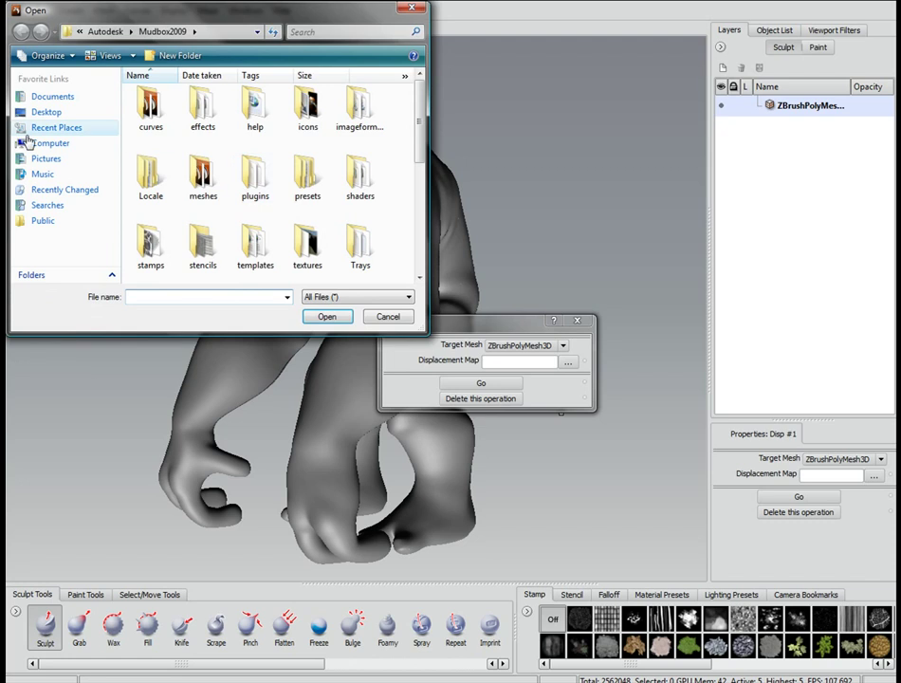
left_click(34, 143)
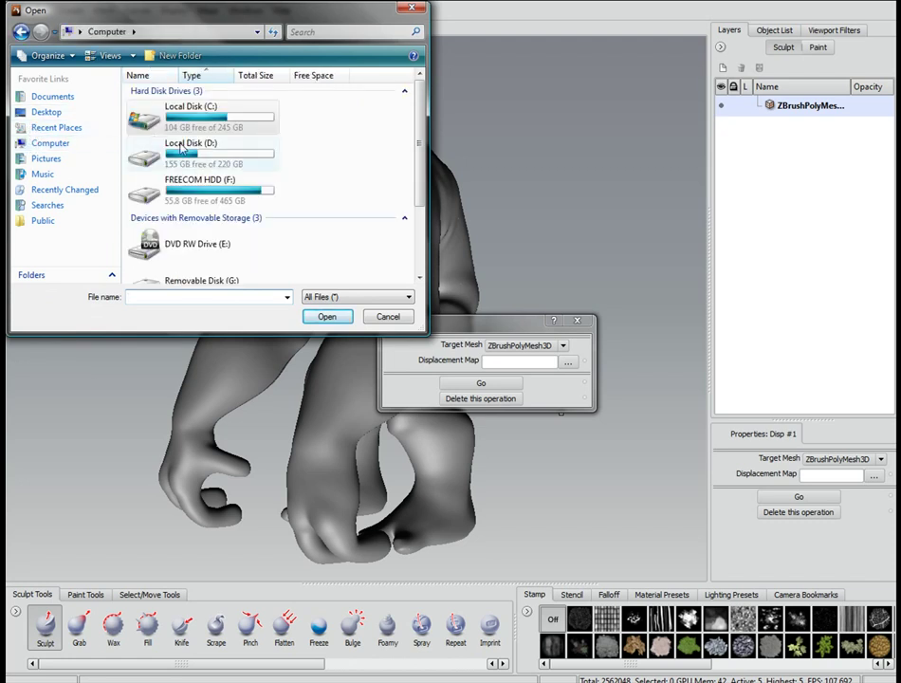
double_click(181, 147)
double_click(204, 234)
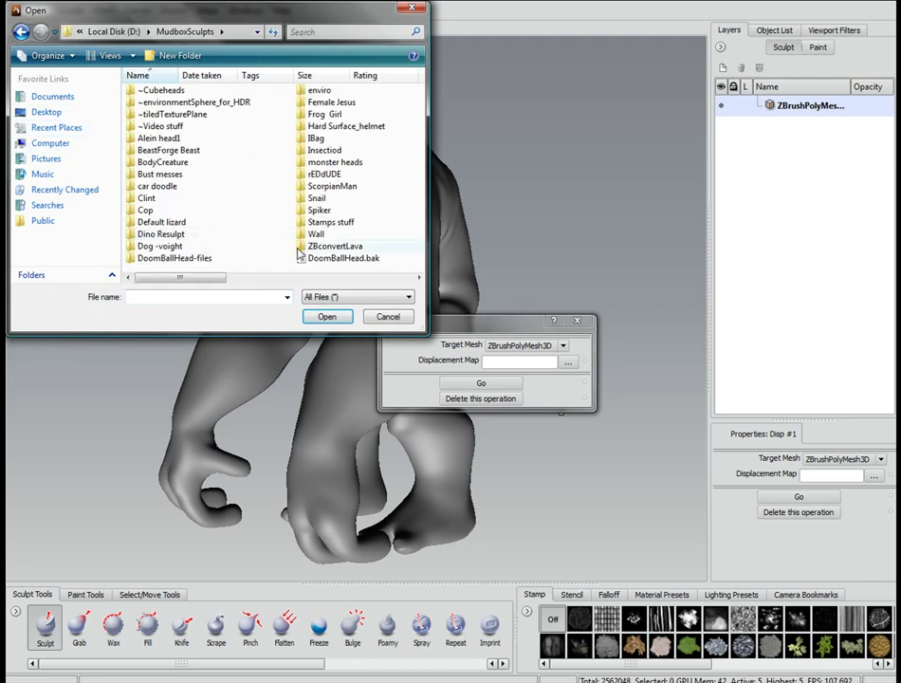
double_click(334, 247)
left_click(203, 122)
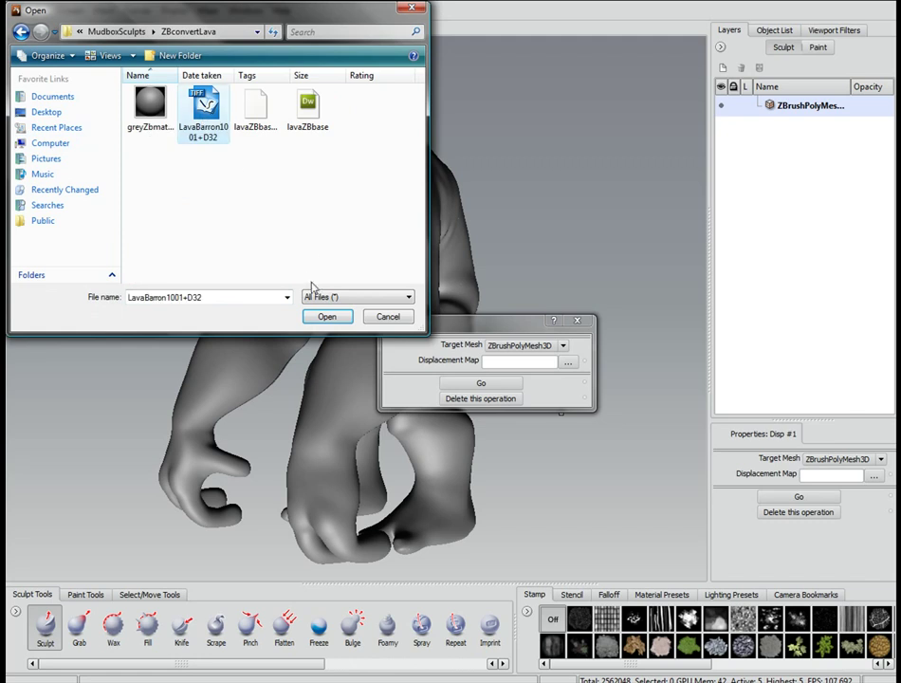
left_click(325, 319)
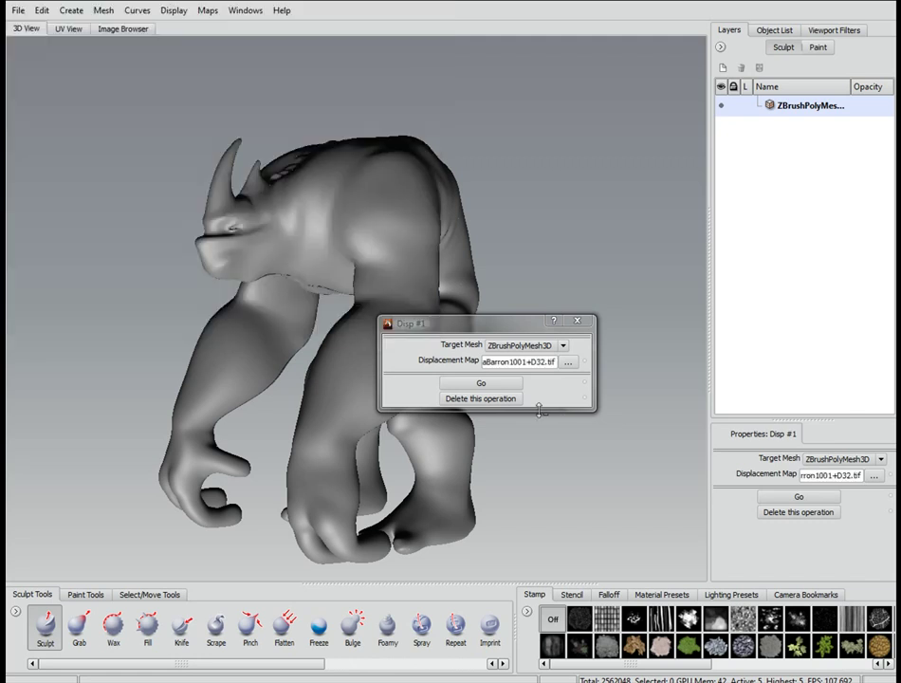
Step: Run the displacement operation on the creature mesh, inspect the sculpted detail from several sides and close the operation's dialog
left_click(493, 387)
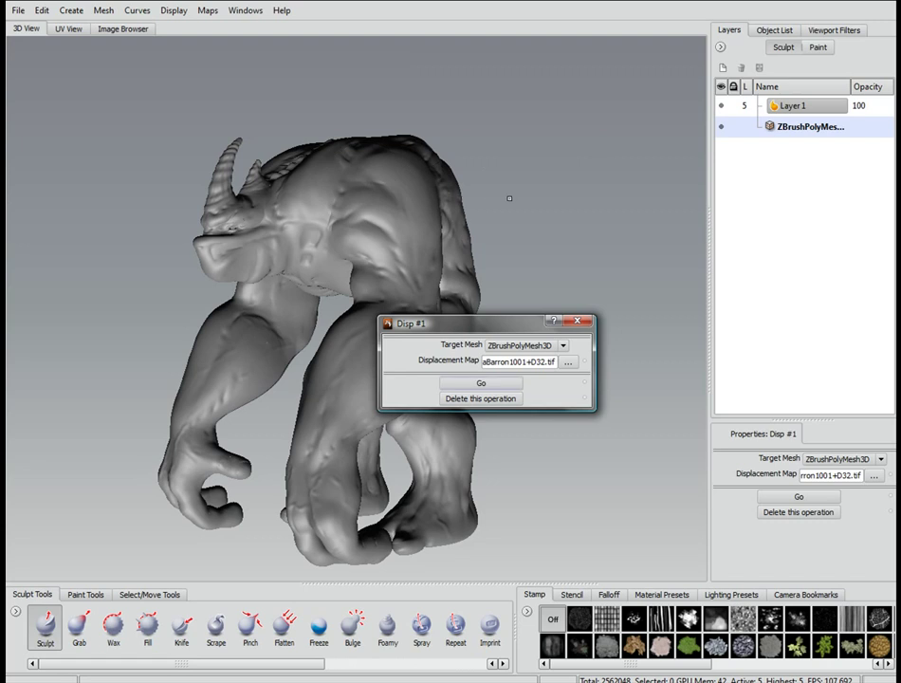
left_click_drag(508, 198, 546, 294, "alt")
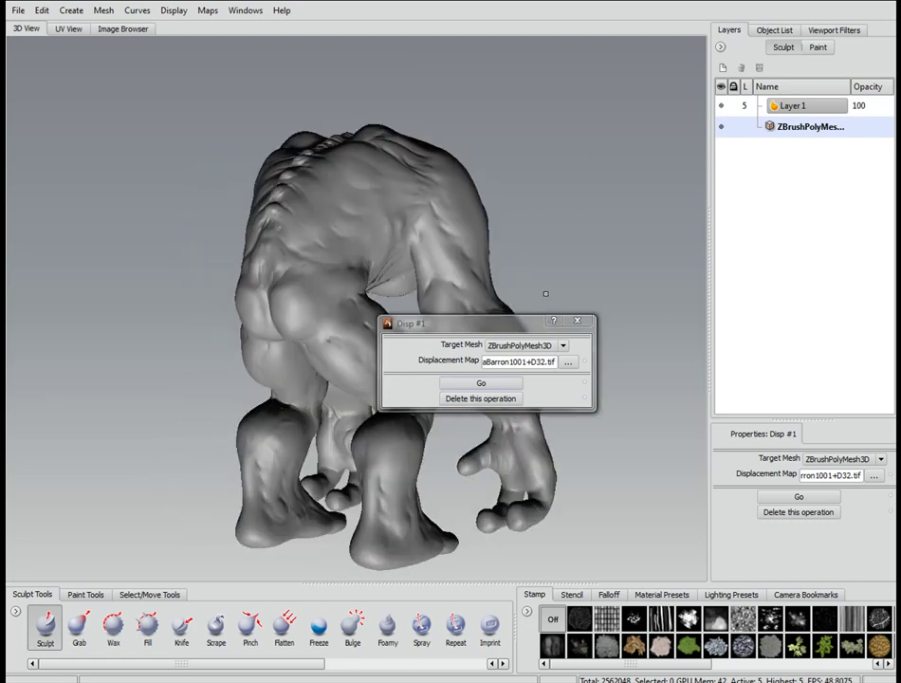
left_click(582, 322)
left_click_drag(634, 295, 410, 286, "alt")
Step: Try the Ambient Occlusion viewport filter on the displaced creature, then switch it off again
left_click(827, 29)
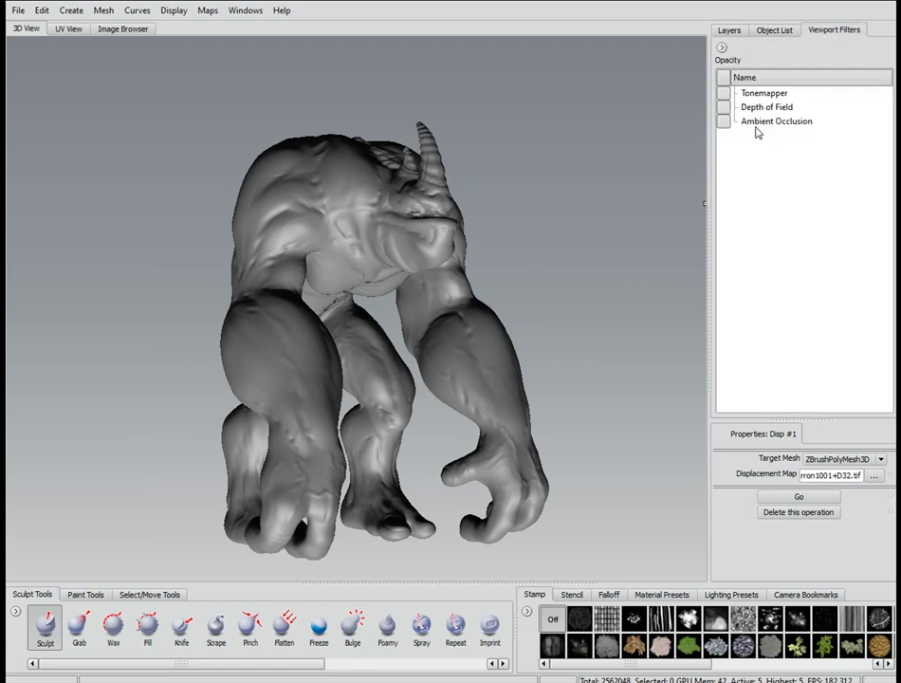
left_click(724, 121)
left_click(769, 123)
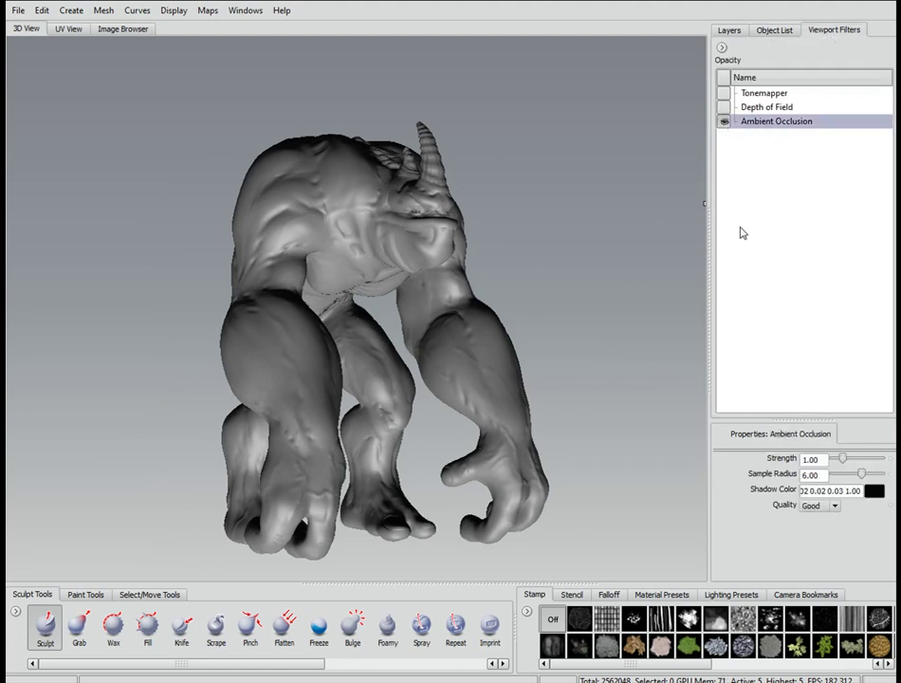
left_click_drag(705, 434, 569, 433, "alt")
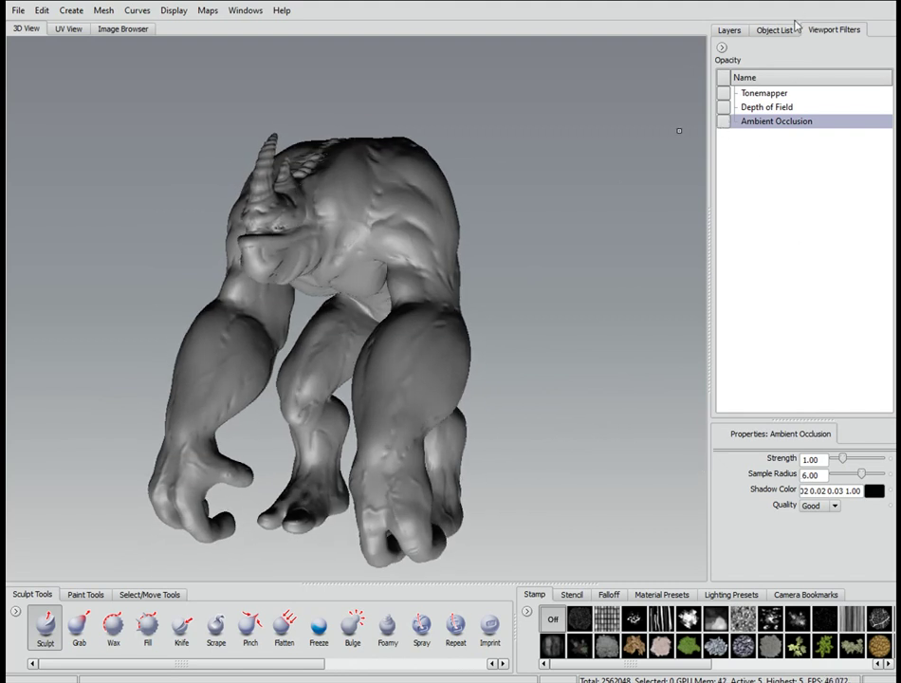
Step: Replace all existing lights with the lighting preset shown as a white figure on black, and check the creature's shading from the front
left_click(793, 29)
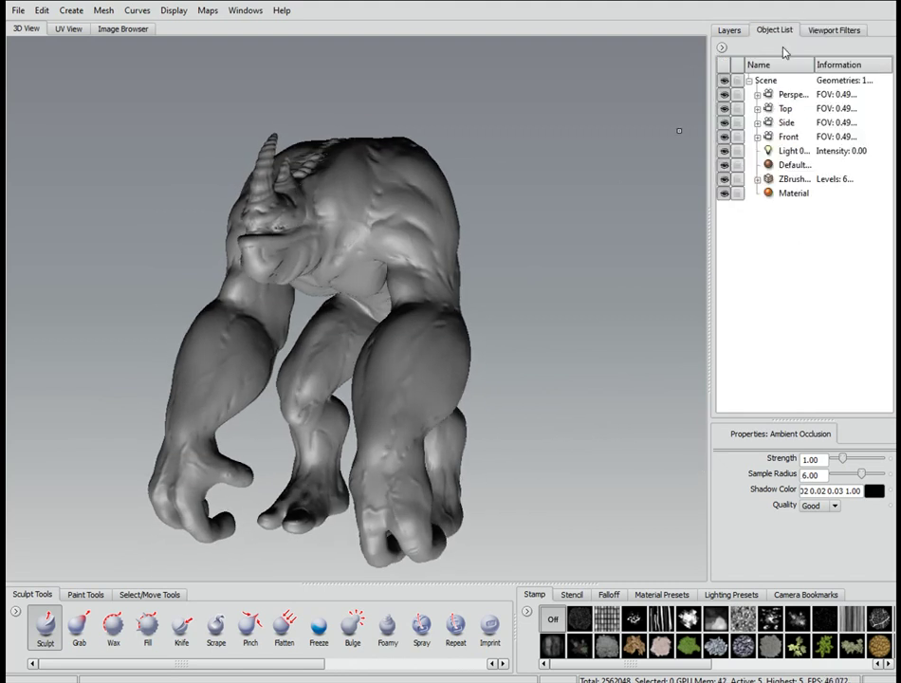
left_click(724, 595)
left_click_drag(695, 651, 484, 217)
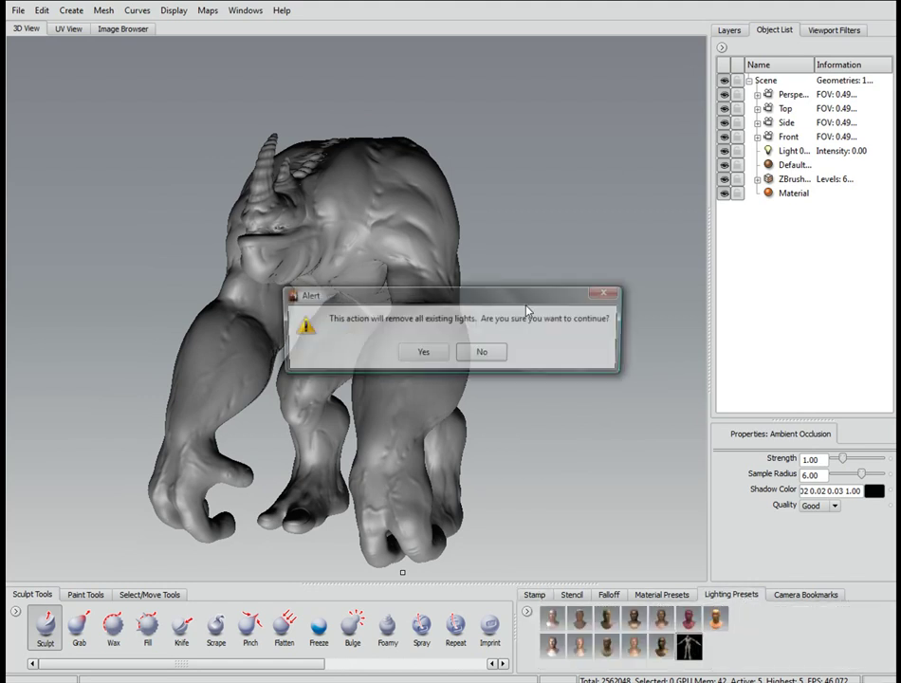
left_click(424, 352)
left_click_drag(560, 301, 532, 300, "alt")
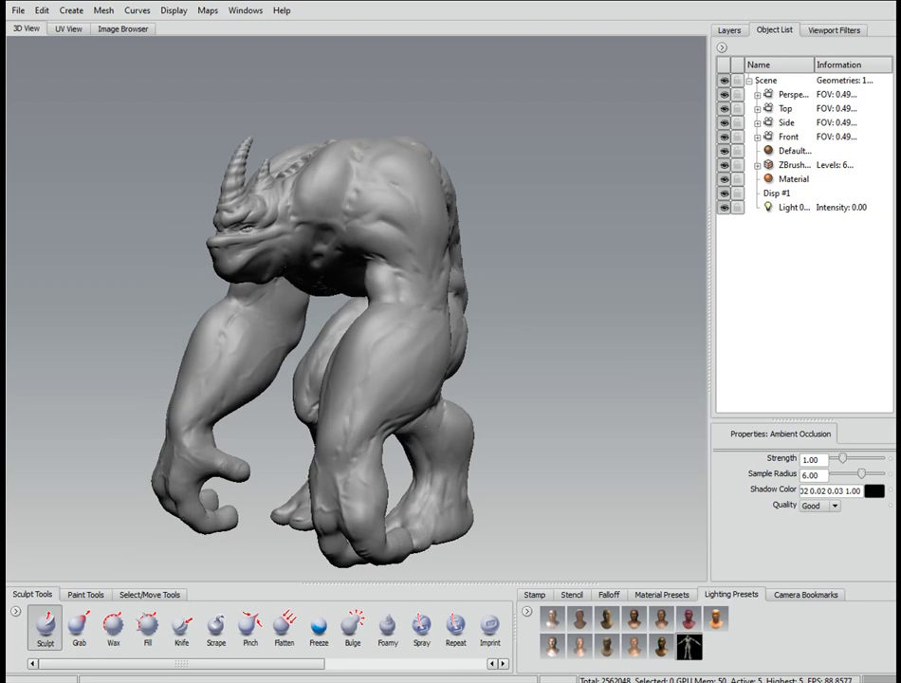
left_click_drag(528, 277, 597, 270, "alt")
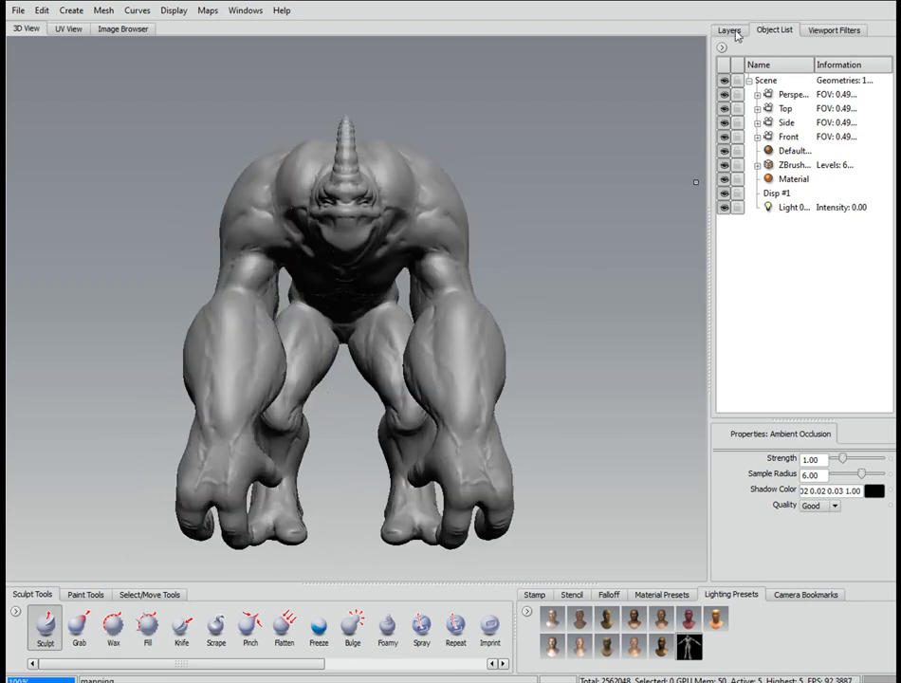
Step: Step the creature mesh down through its subdivision levels to level 0 and back up to level 5 to compare detail
key("Page_Down")
key("Page_Down")
key("Page_Down")
key("Page_Down")
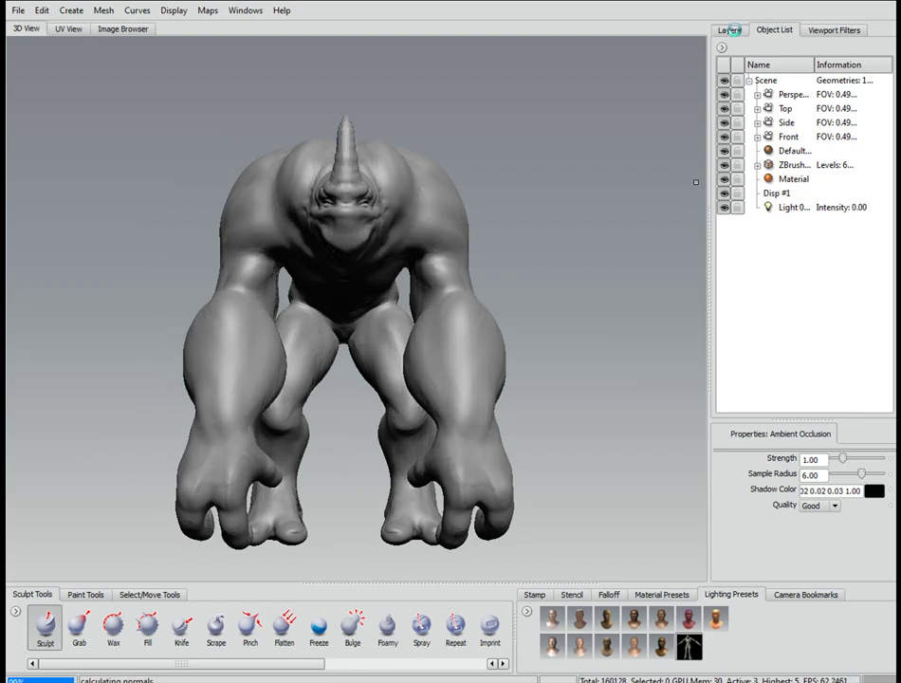
key("Page_Down")
key("Page_Down")
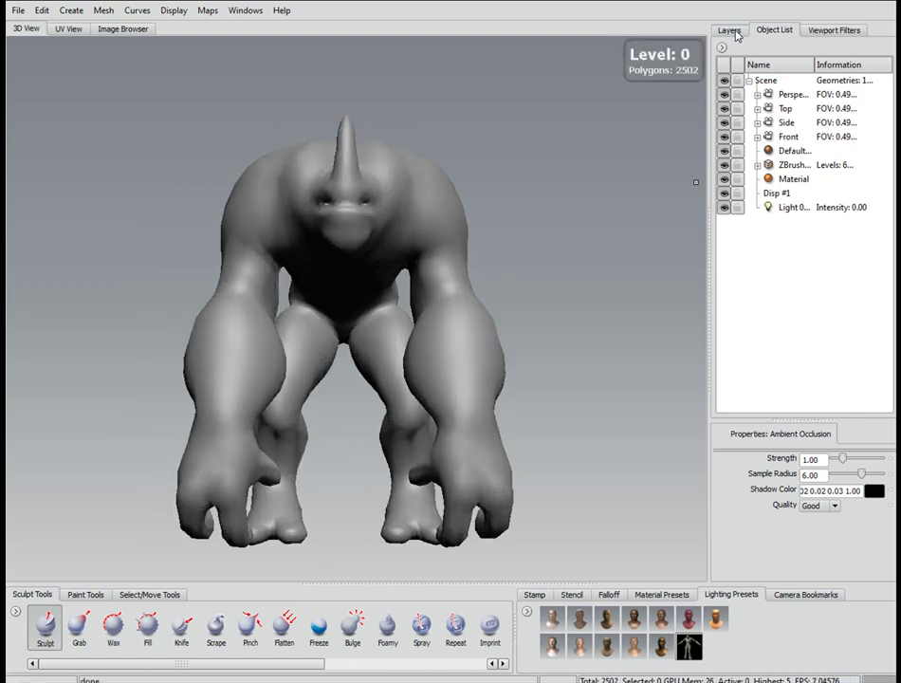
key("Page_Up")
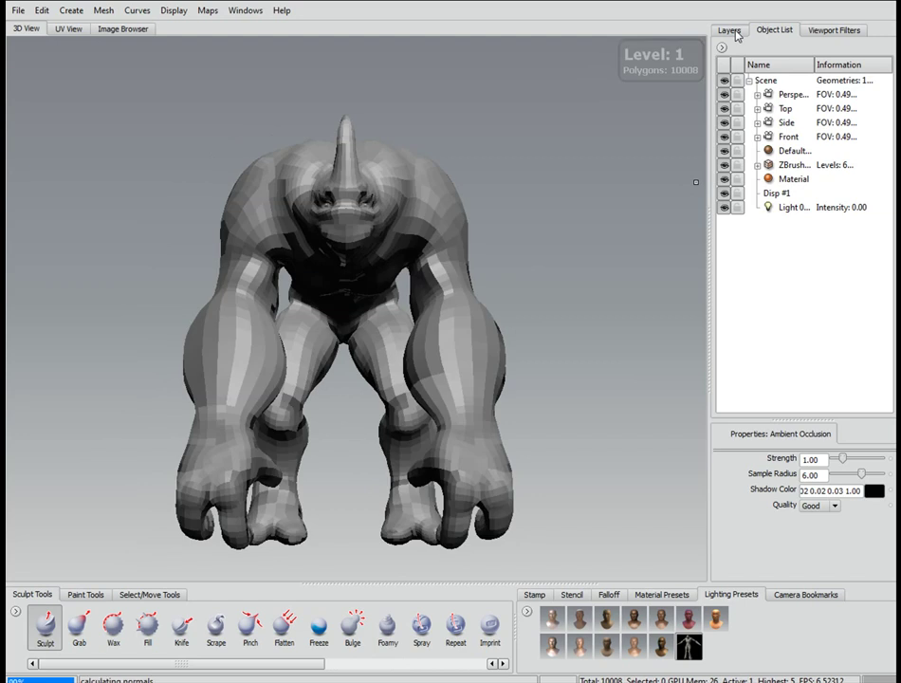
key("Page_Up")
key("Page_Up")
key("Page_Up")
key("Page_Up")
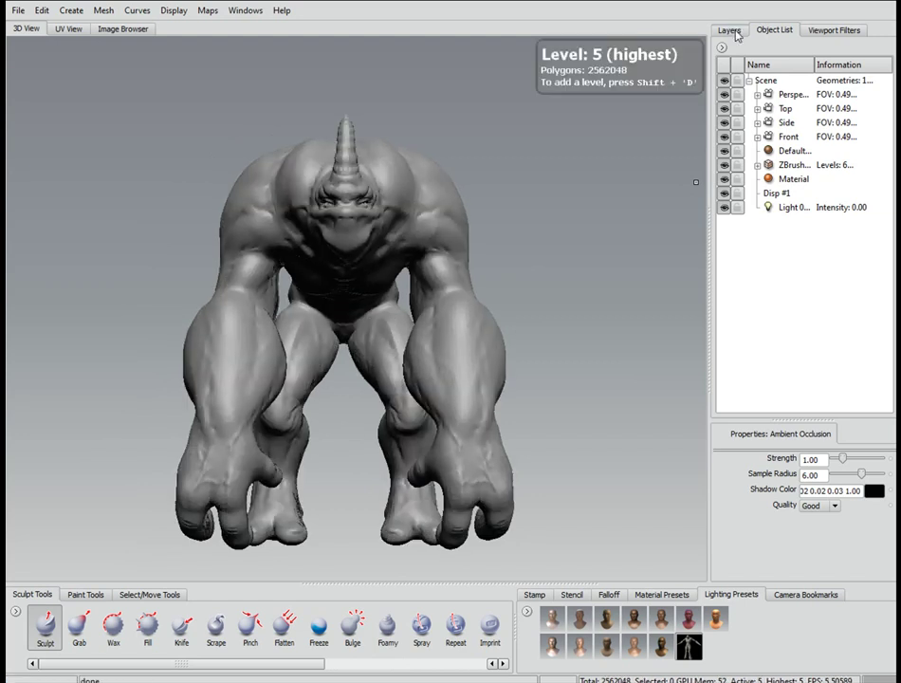
Step: Add one more subdivision level to the creature mesh above level 5
key("shift+d")
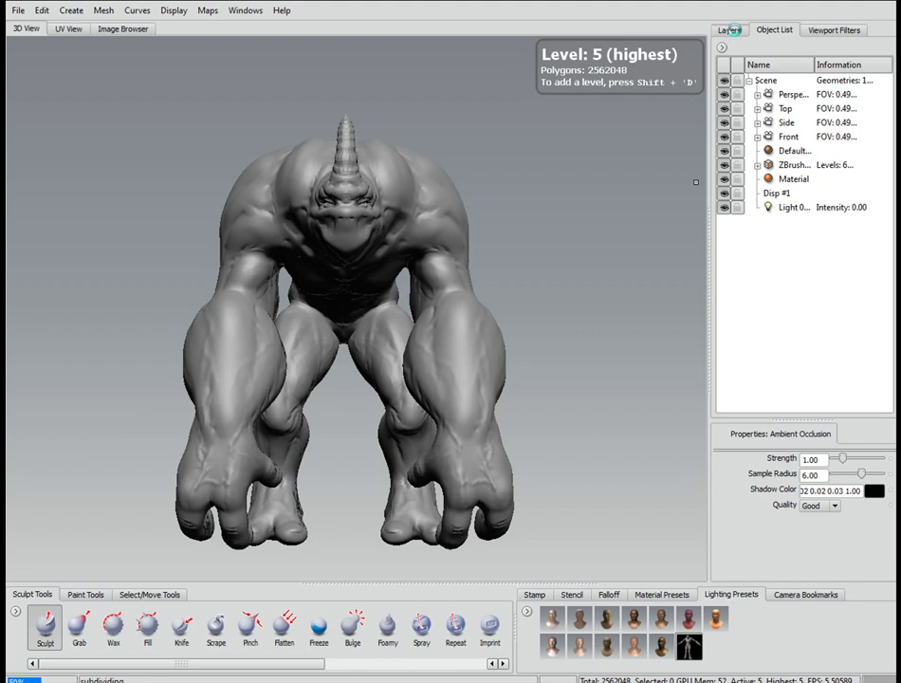